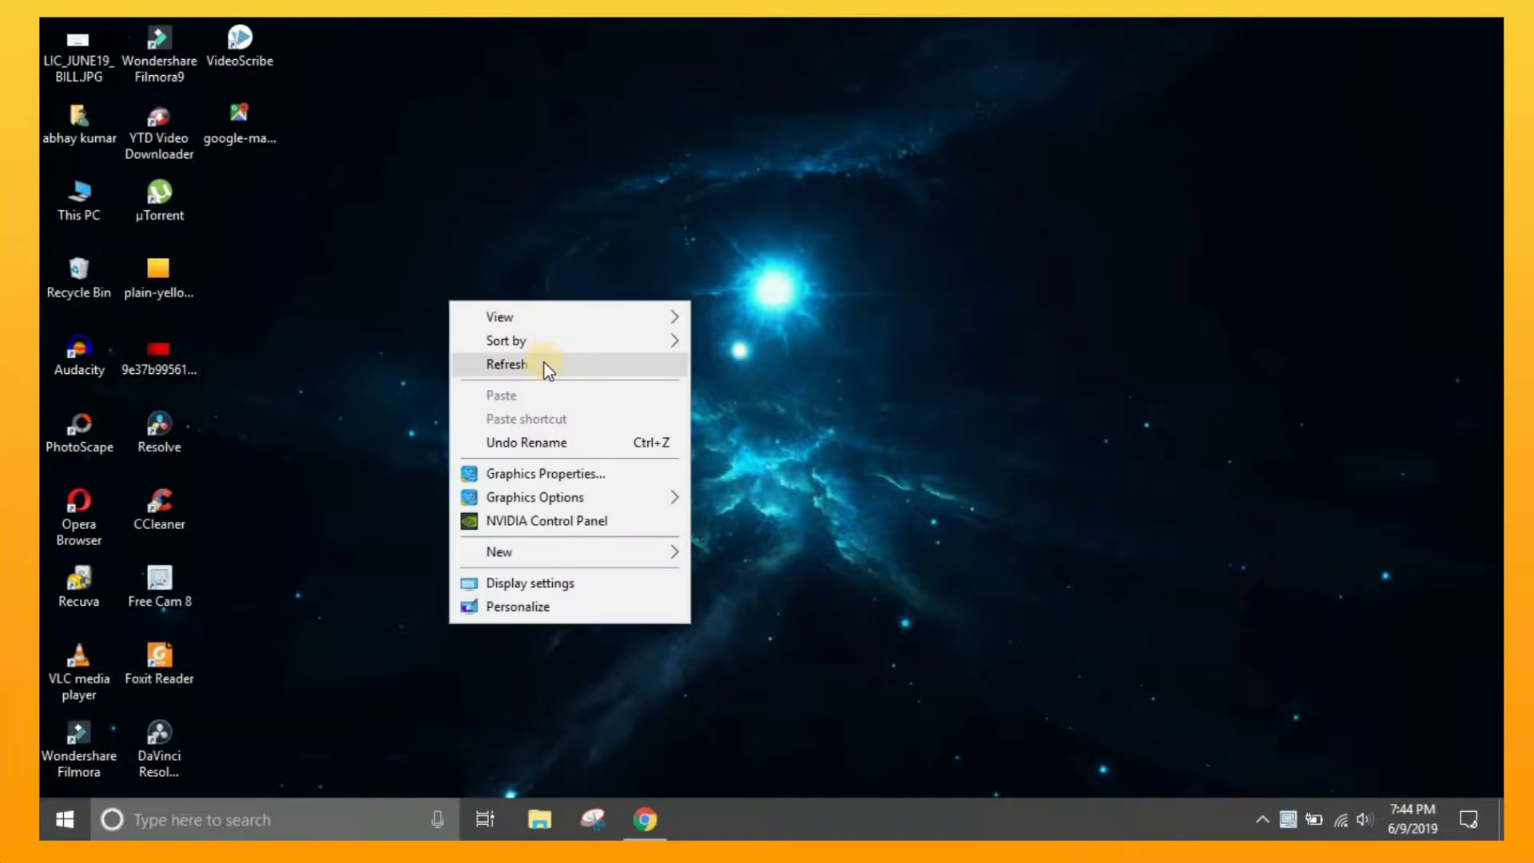
Refresh the Windows desktop using Refresh from its right-click menu.
left_click(545, 364)
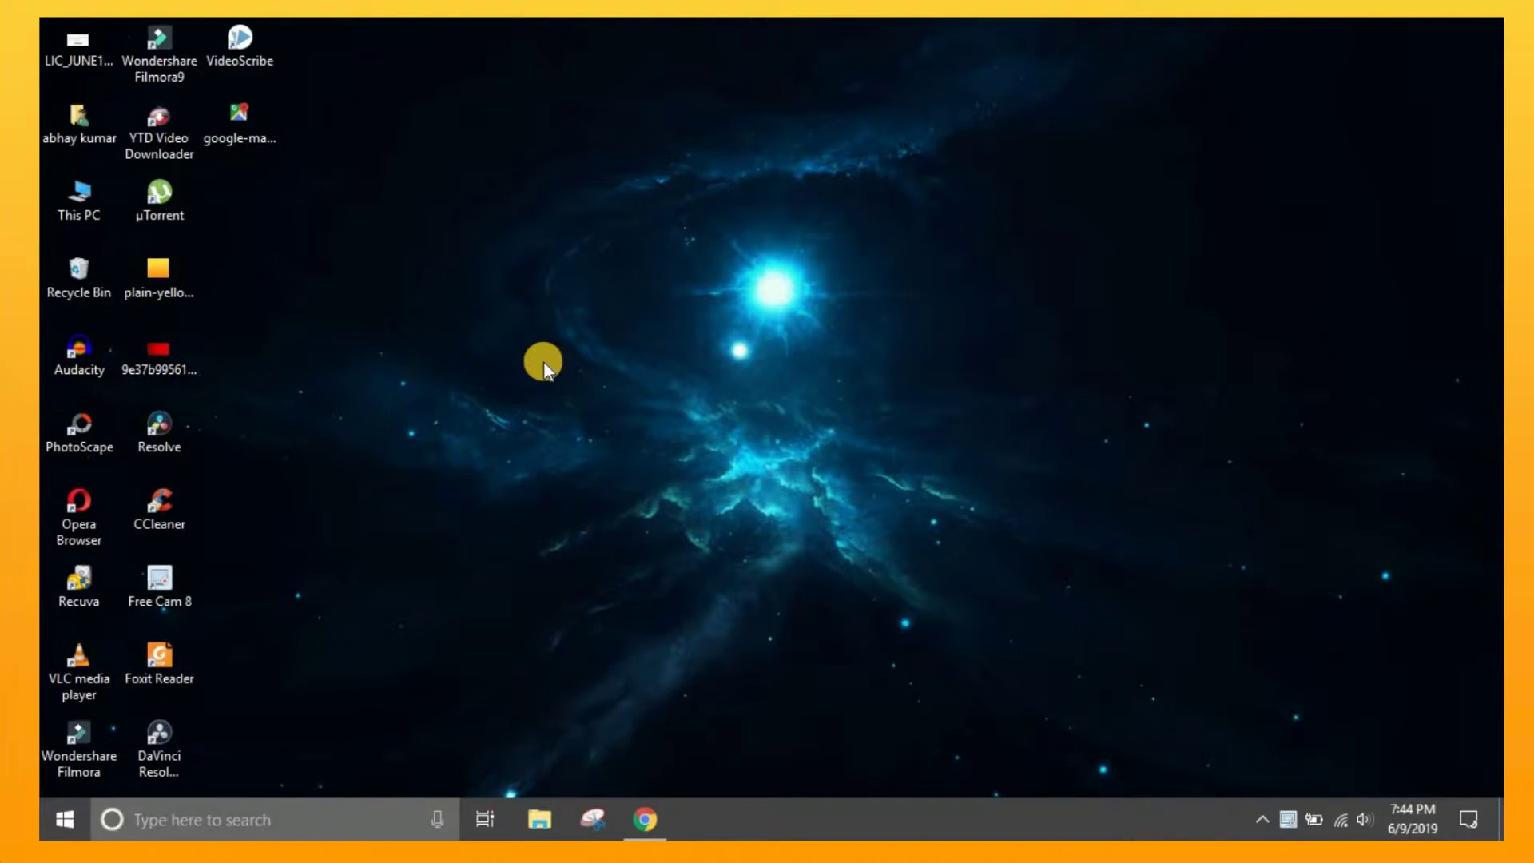
mouse_move(645, 820)
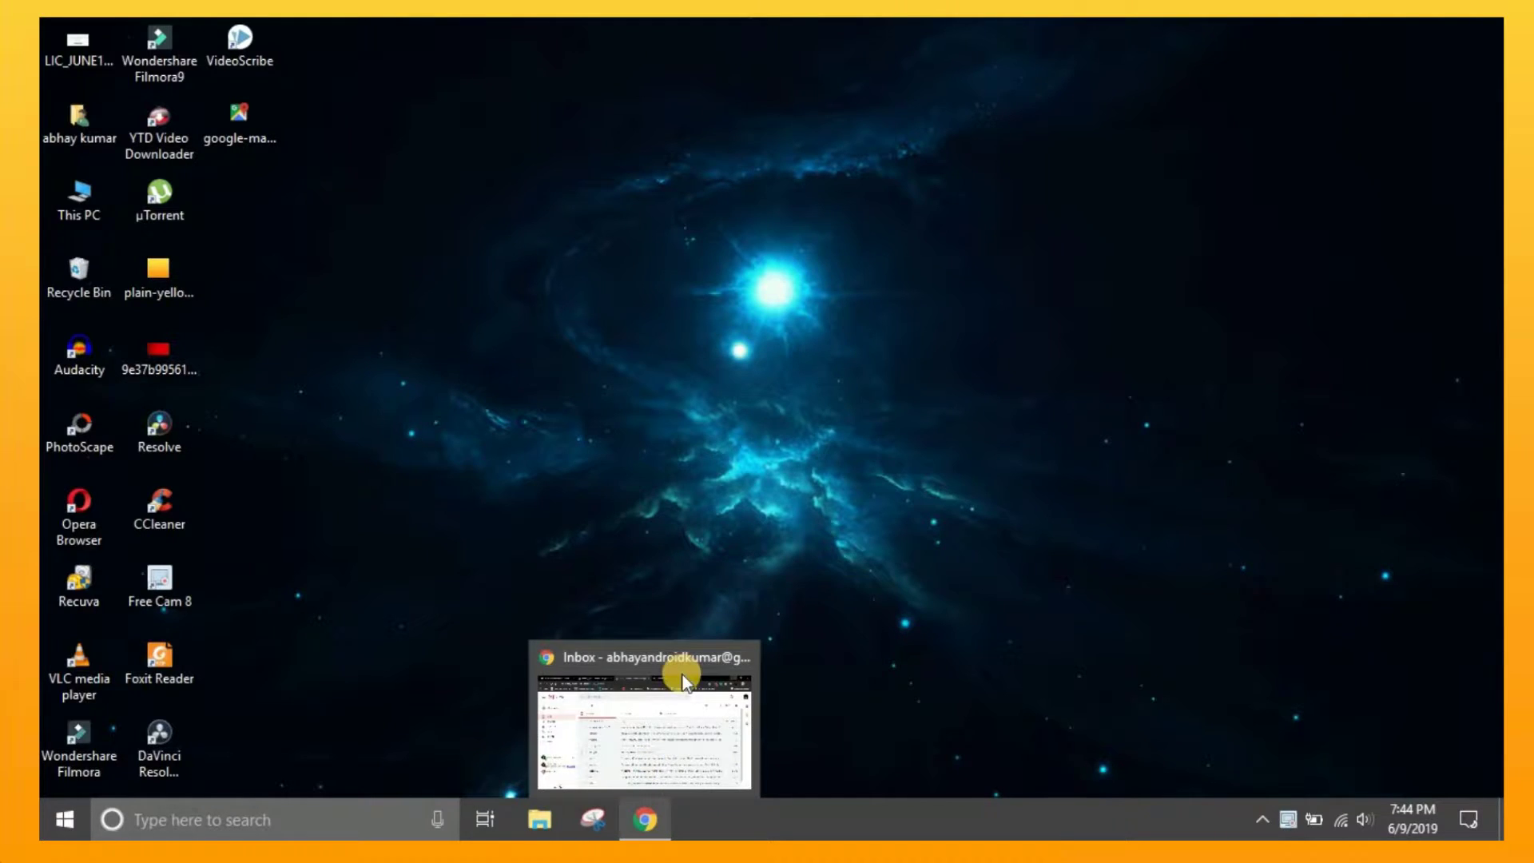
right_click(916, 302)
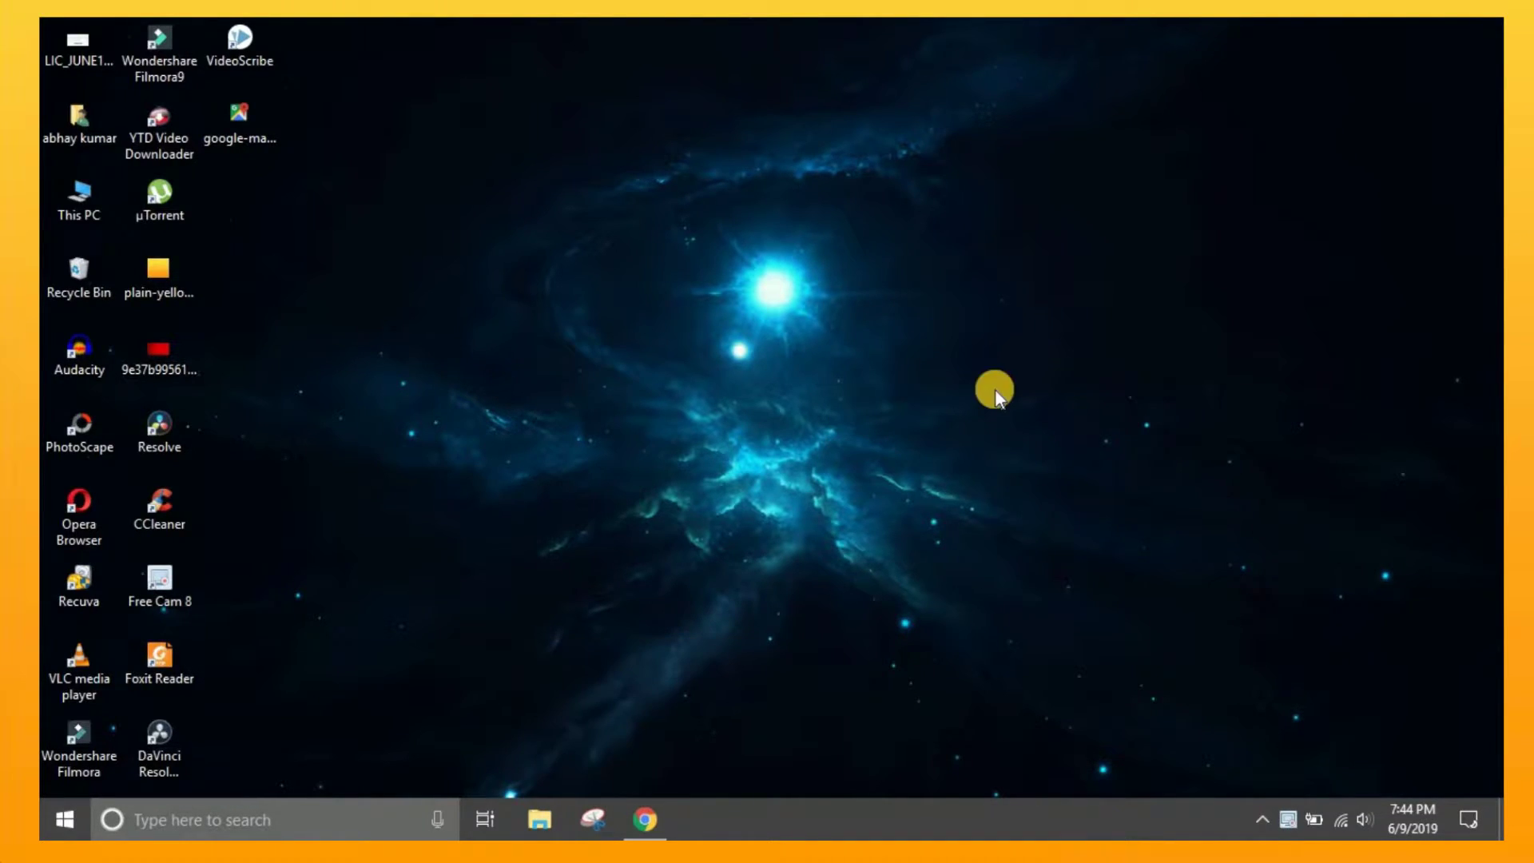
left_click(998, 367)
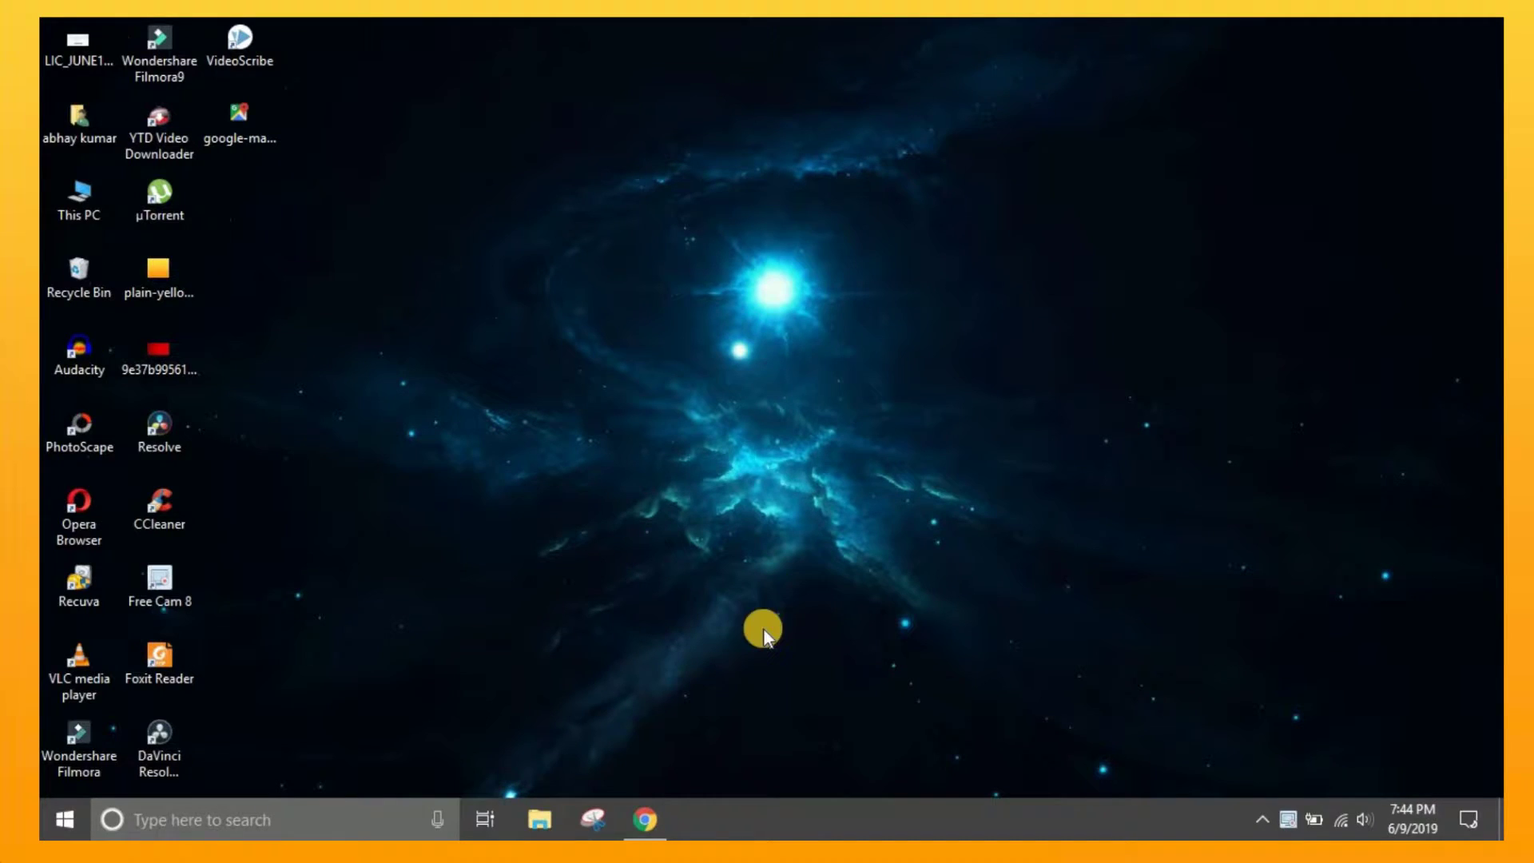
Restore Chrome and browse the Gmail Social, Promotions and Primary inbox tabs.
left_click(646, 819)
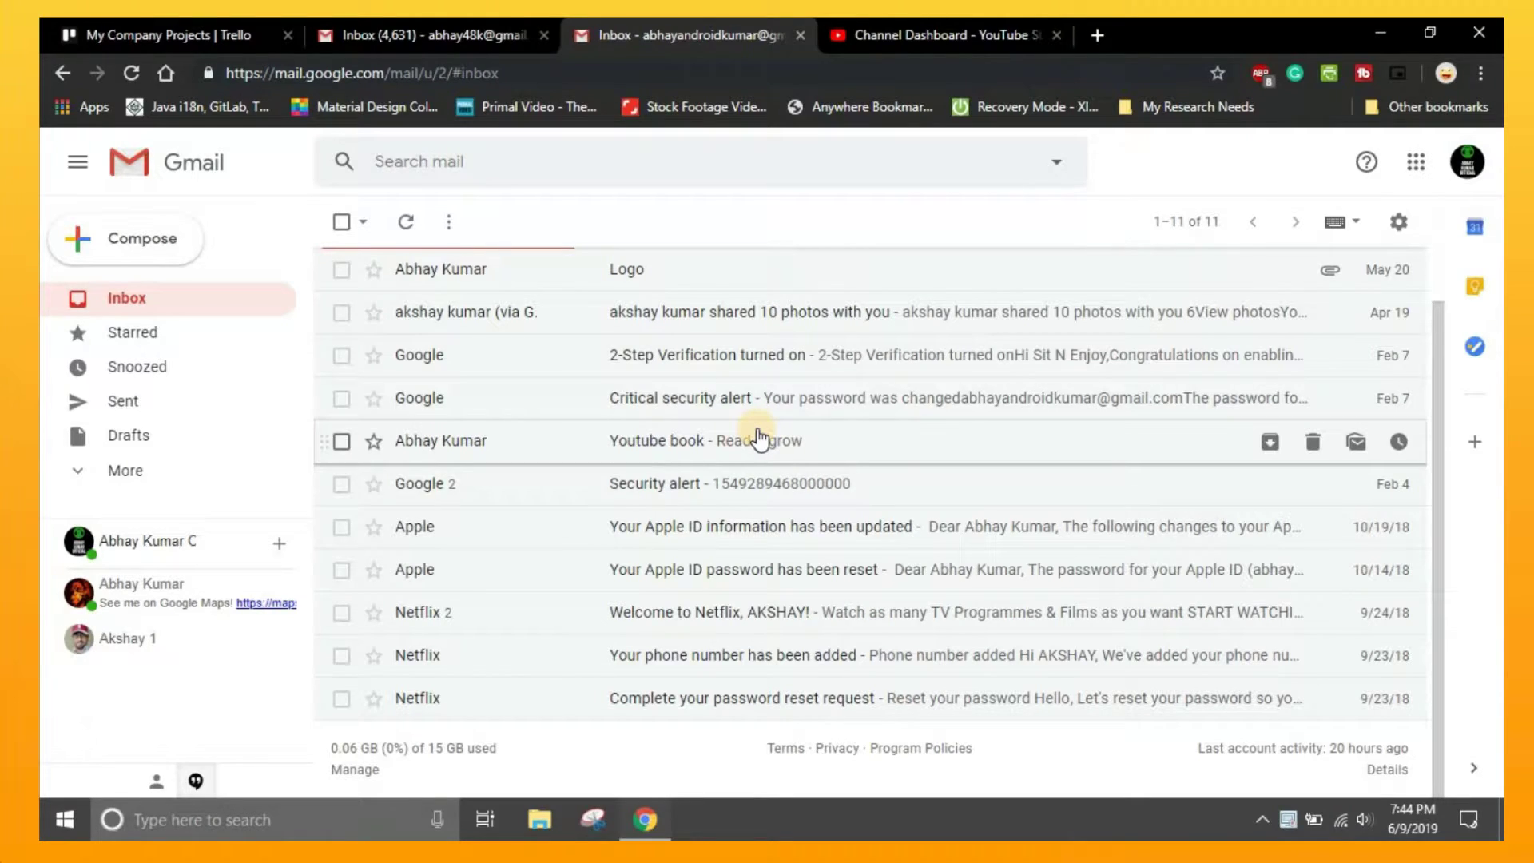
left_click(729, 288)
left_click(927, 287)
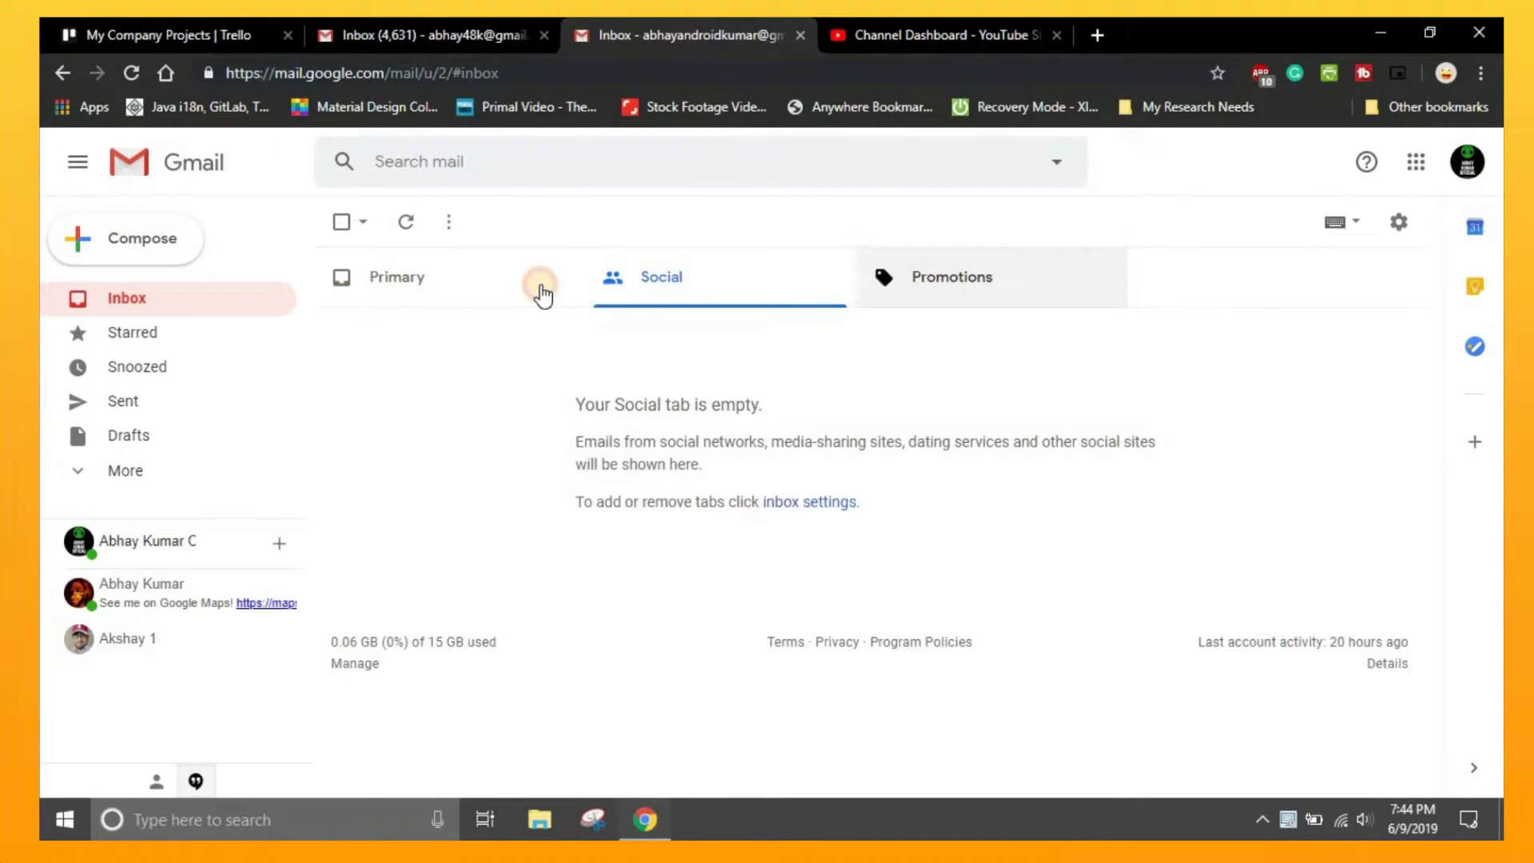
left_click(490, 288)
scroll(704, 335, "down", 2)
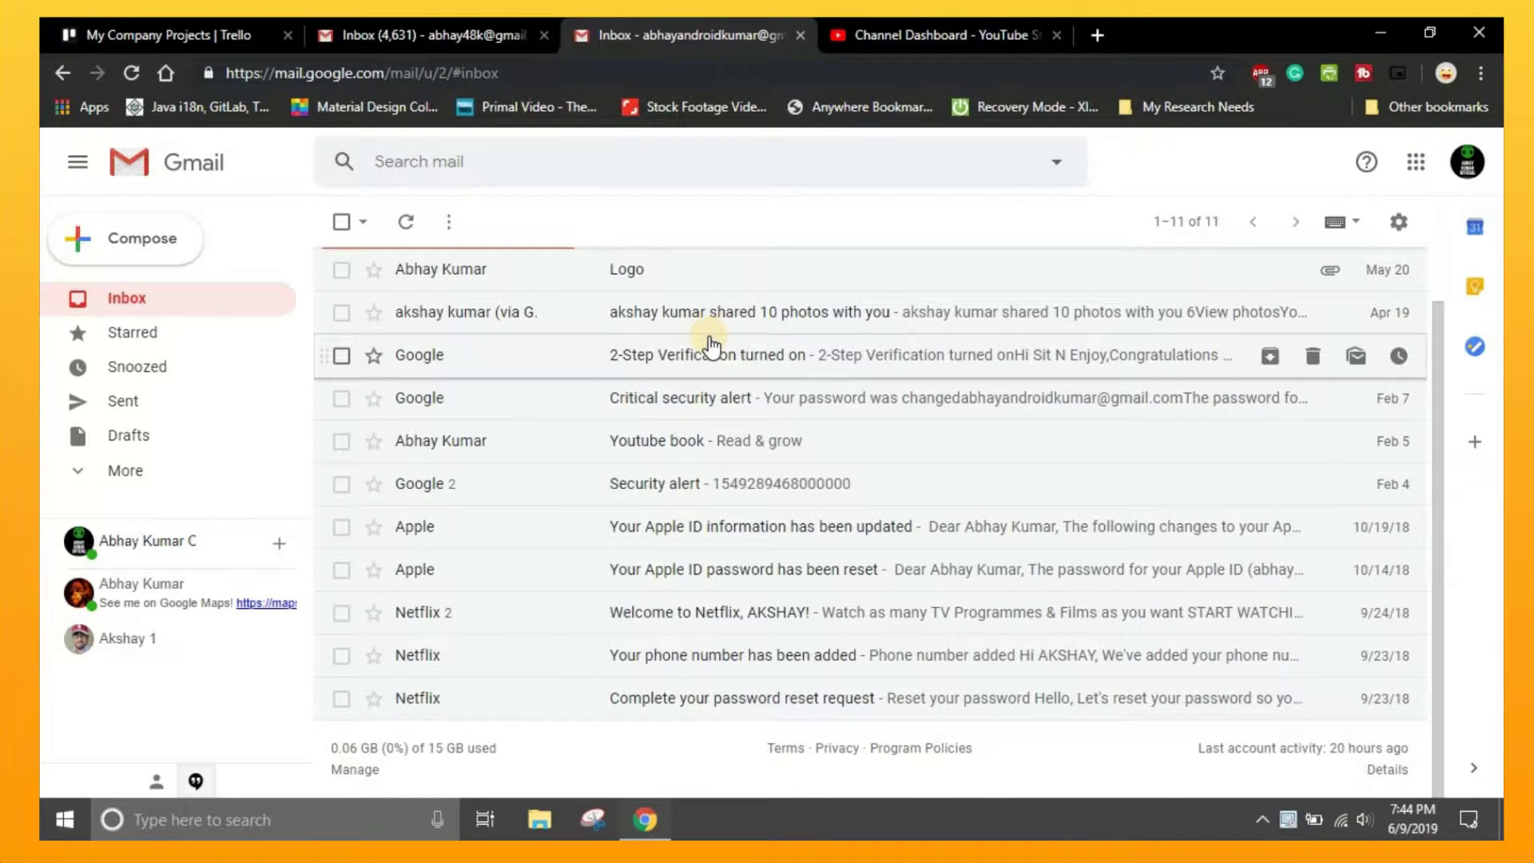
scroll(719, 311, "up", 2)
left_click(734, 281)
left_click(979, 272)
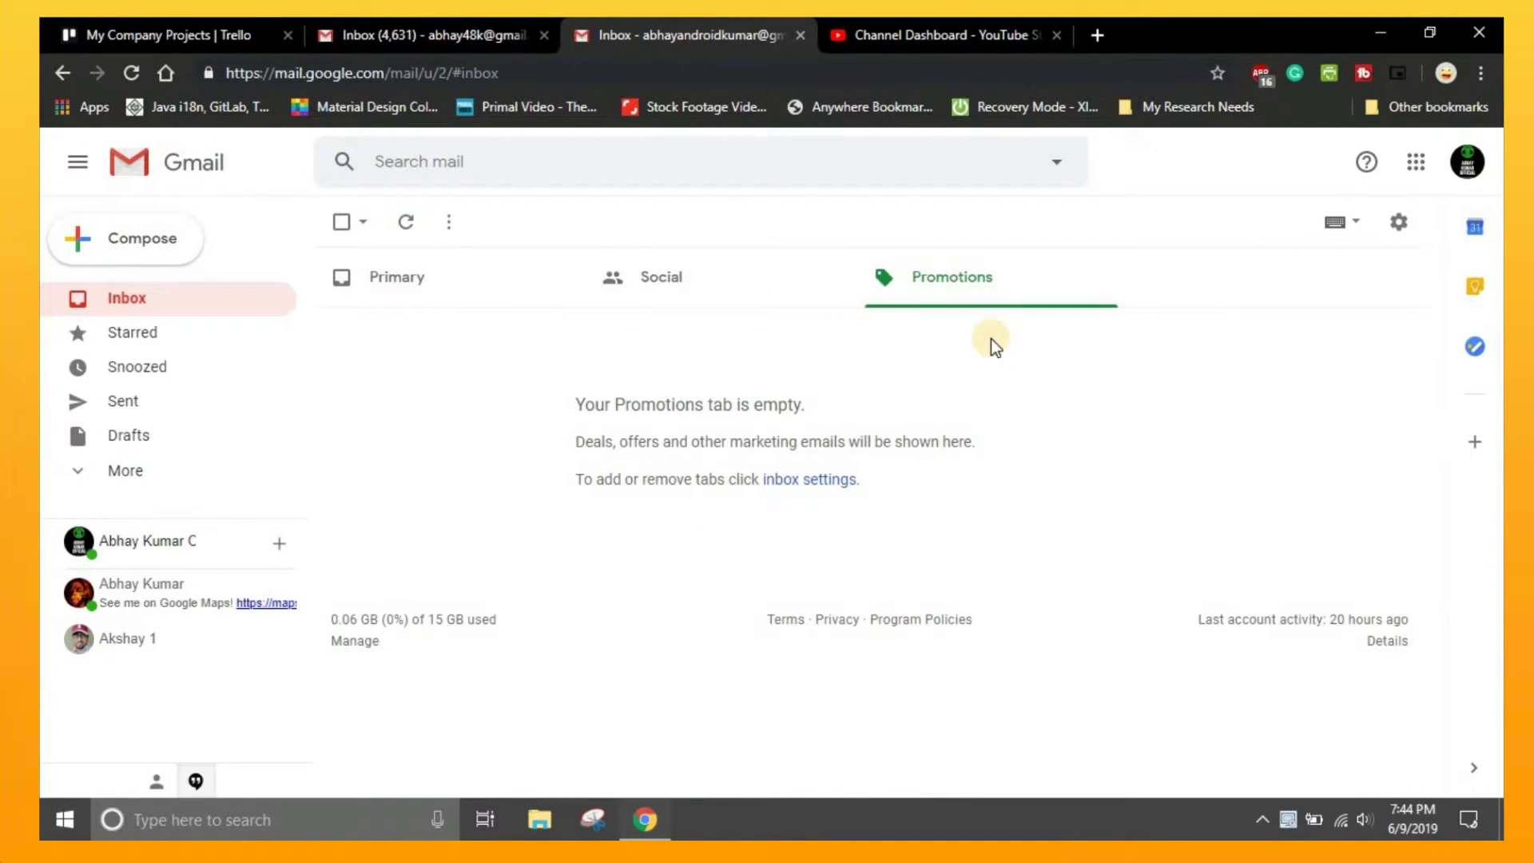
Expand More and check the Spam and Trash folders, both empty.
left_click(143, 471)
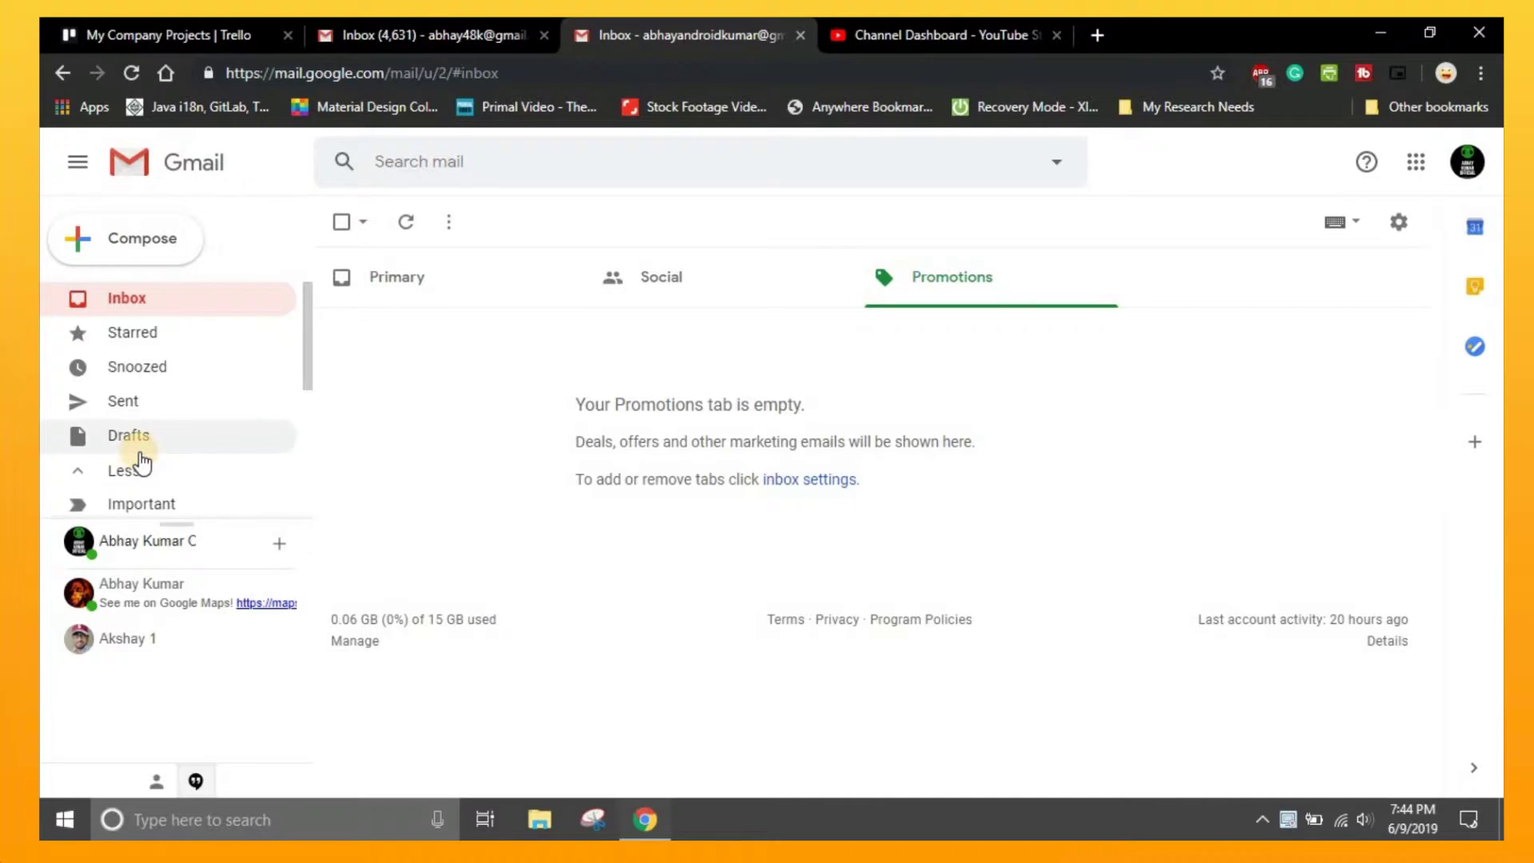
scroll(162, 384, "down", 3)
left_click(161, 376)
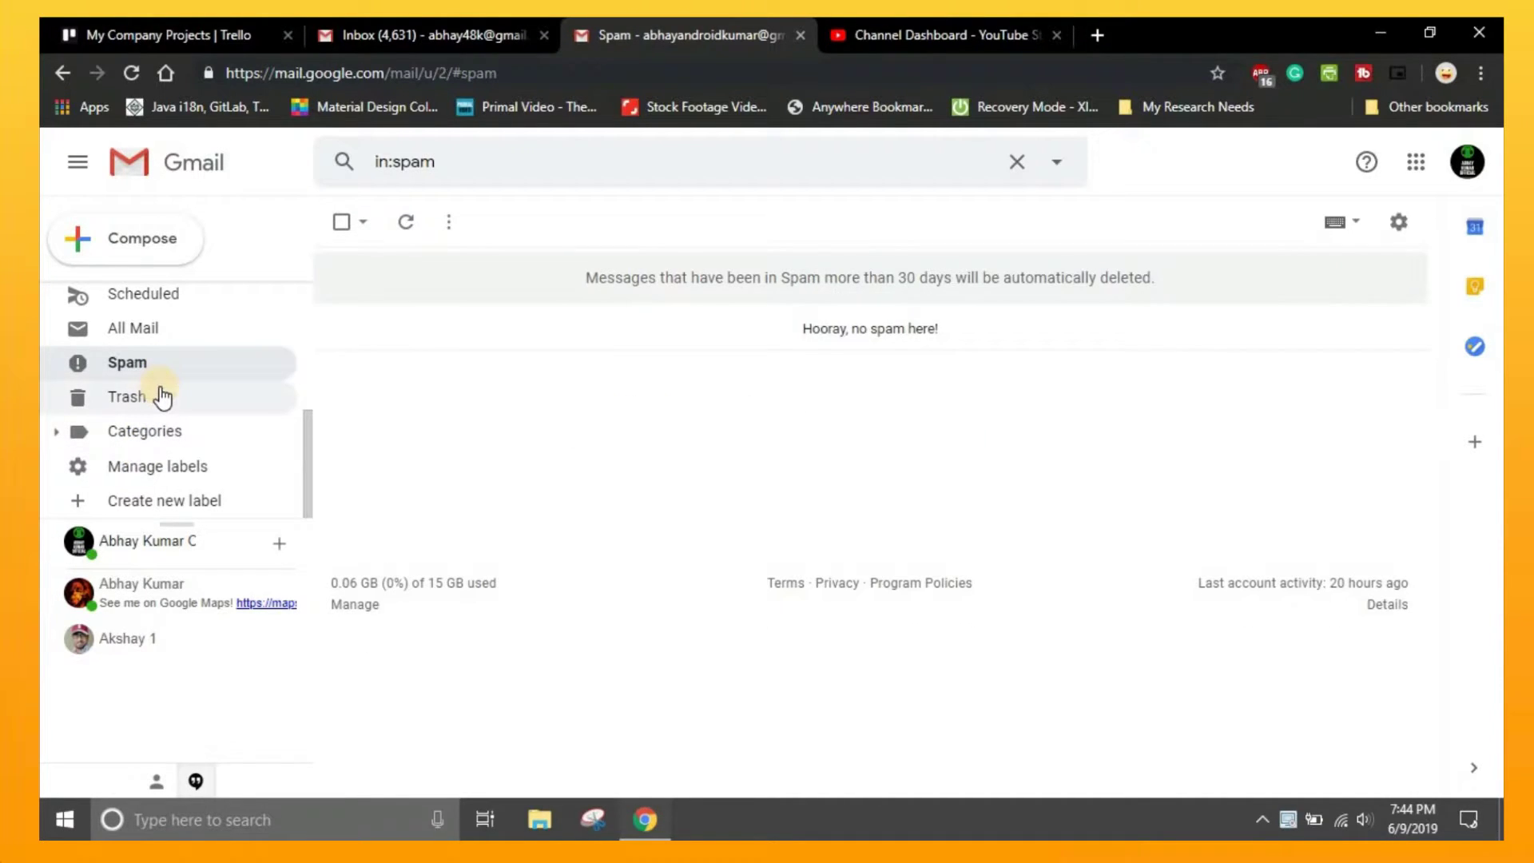
left_click(161, 397)
scroll(160, 359, "up", 5)
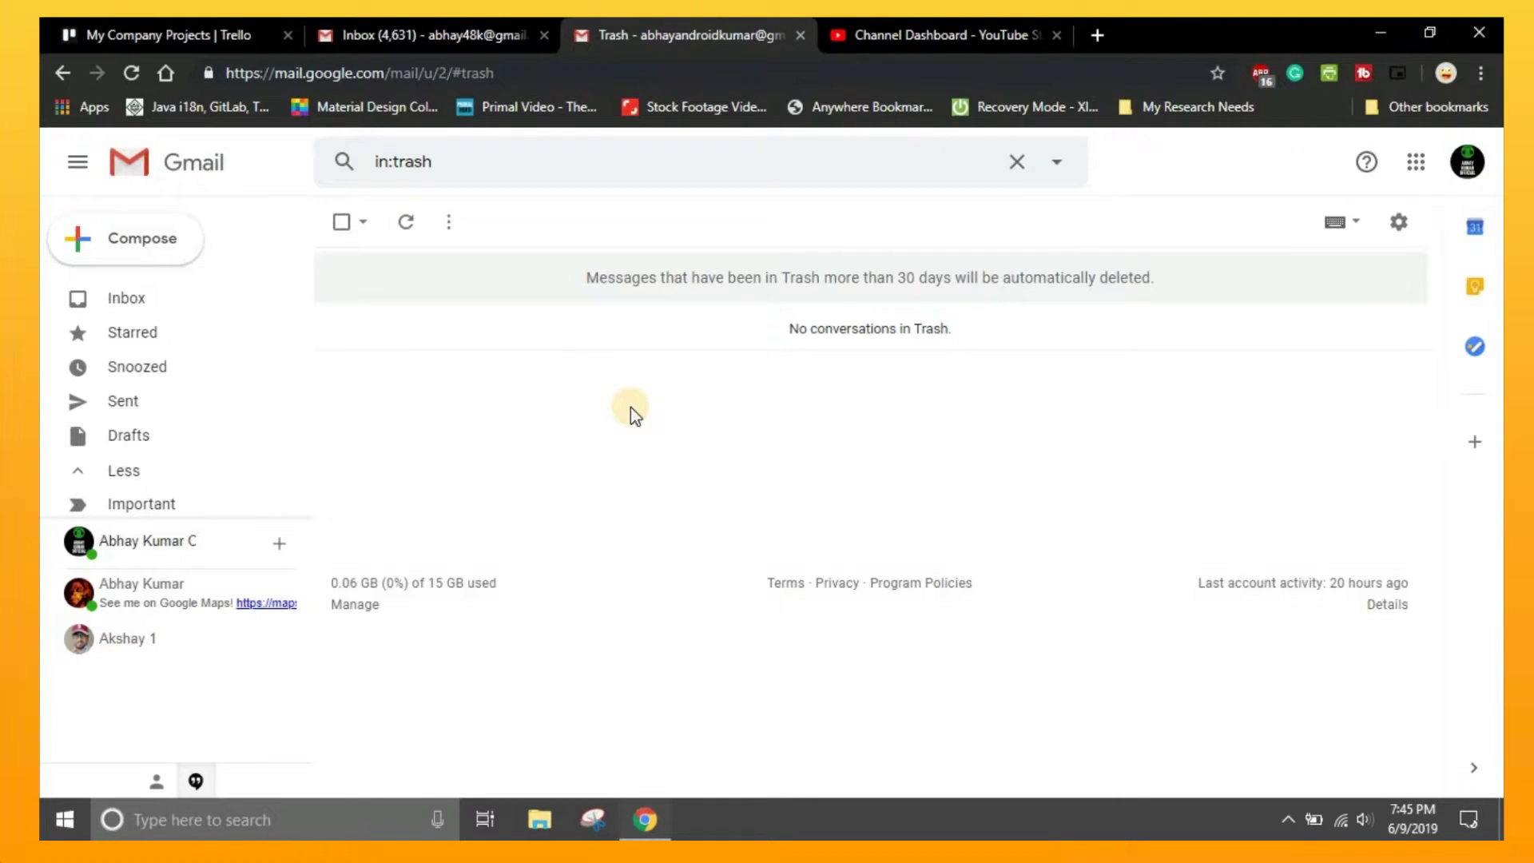
left_click(1380, 33)
right_click(392, 297)
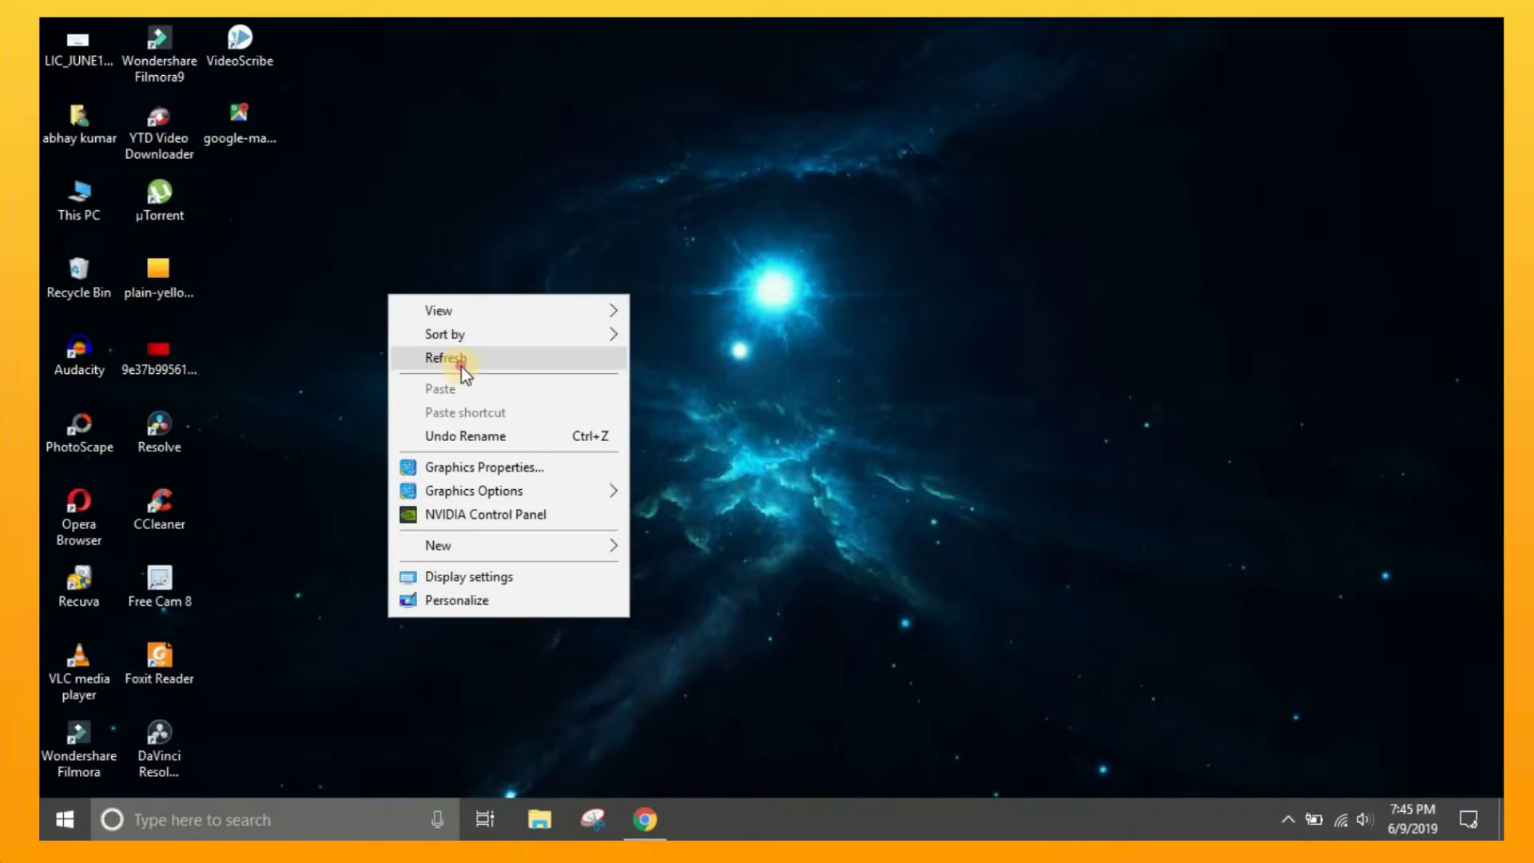
left_click(462, 366)
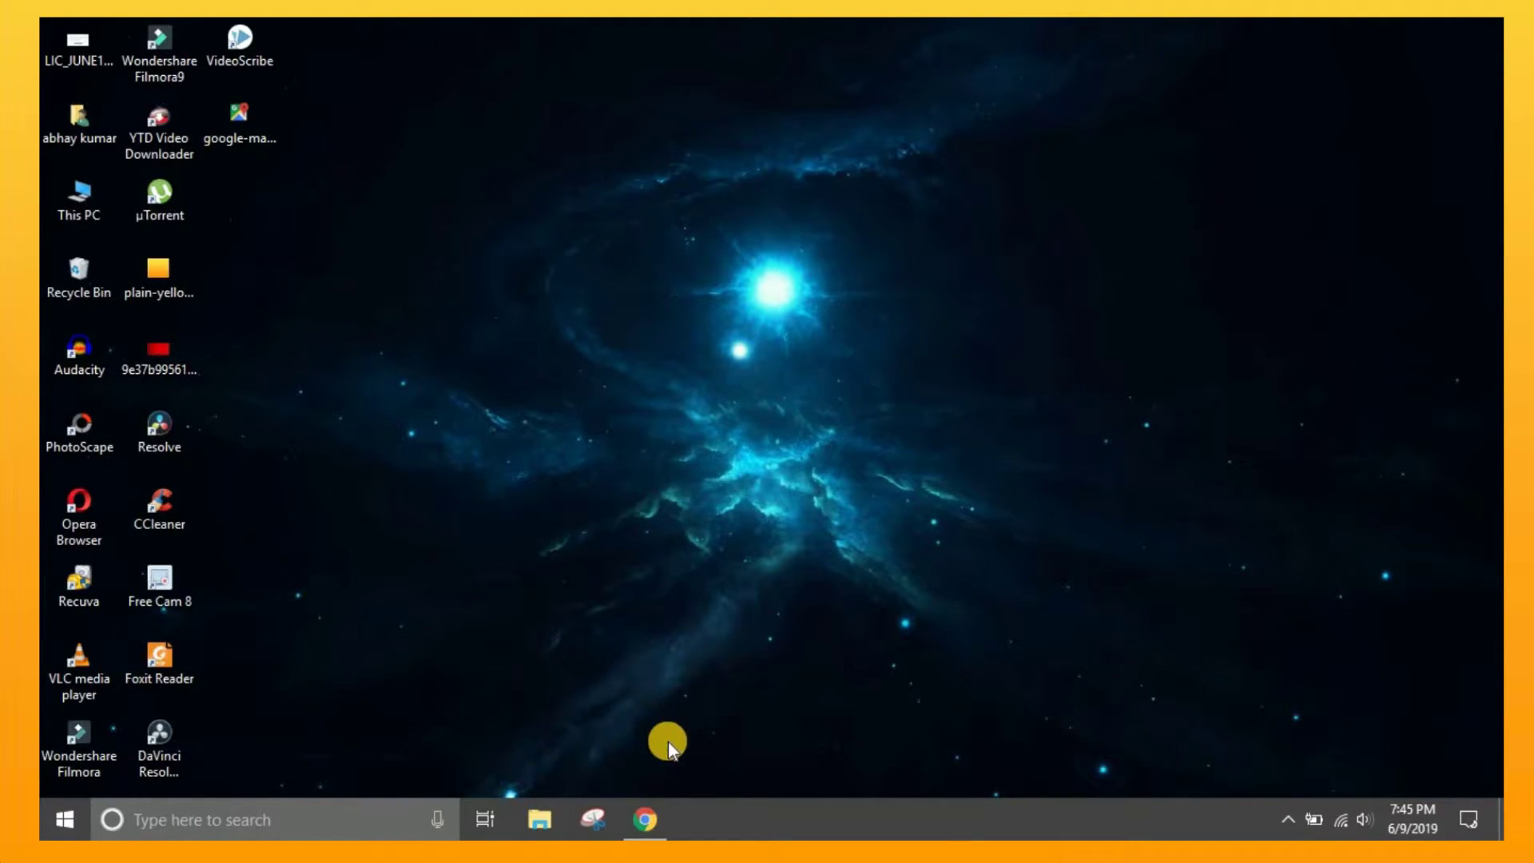
Restore the Gmail window and go back to the inbox.
left_click(645, 819)
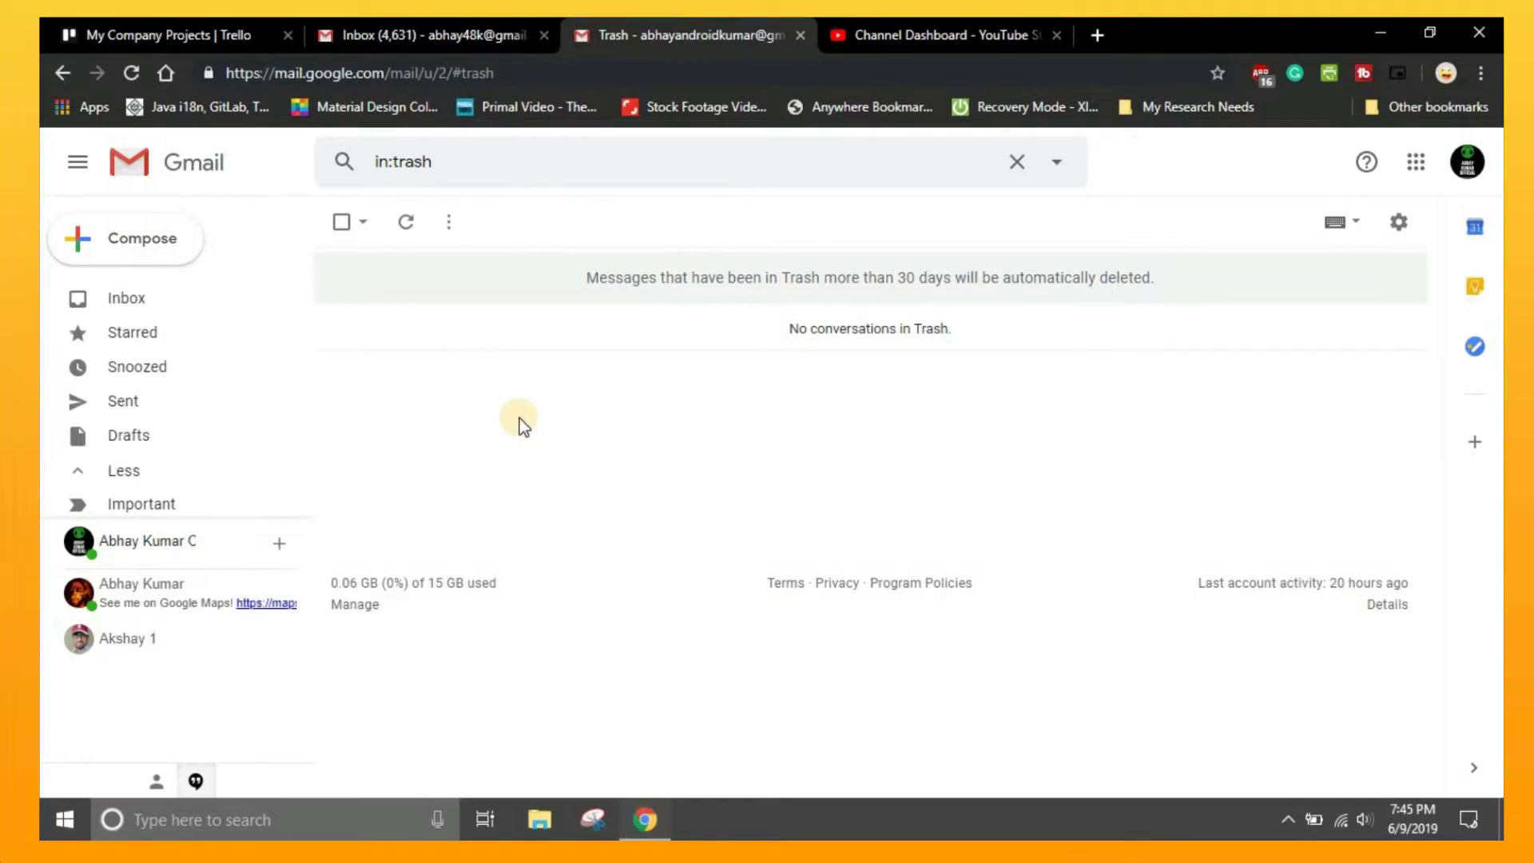
left_click(158, 315)
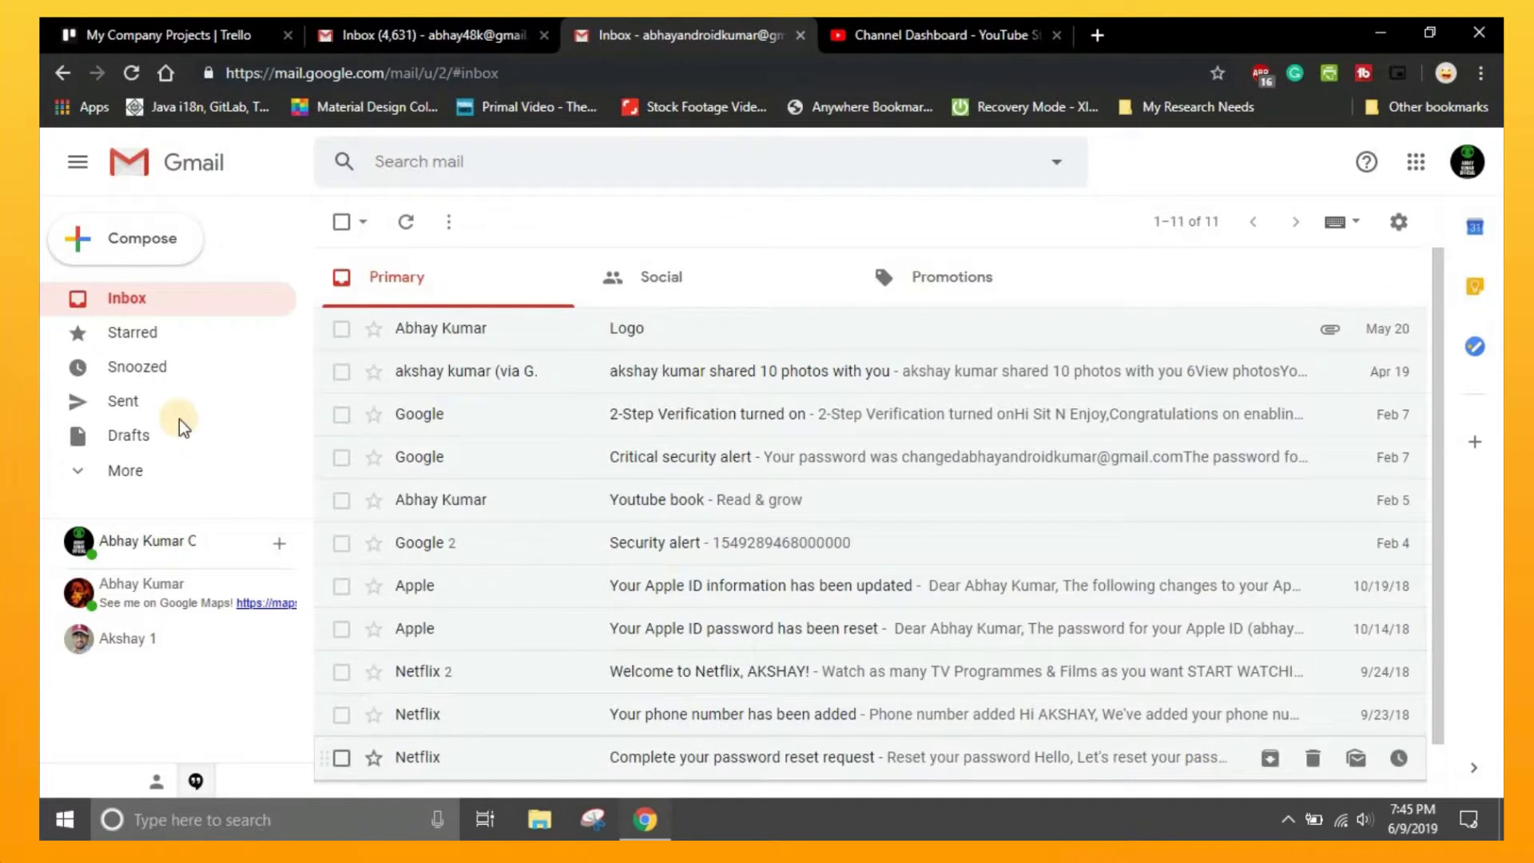
scroll(999, 351, "down", 1)
scroll(1028, 394, "up", 1)
Recheck the empty Trash and Spam folders, then return to the Primary inbox.
left_click(131, 480)
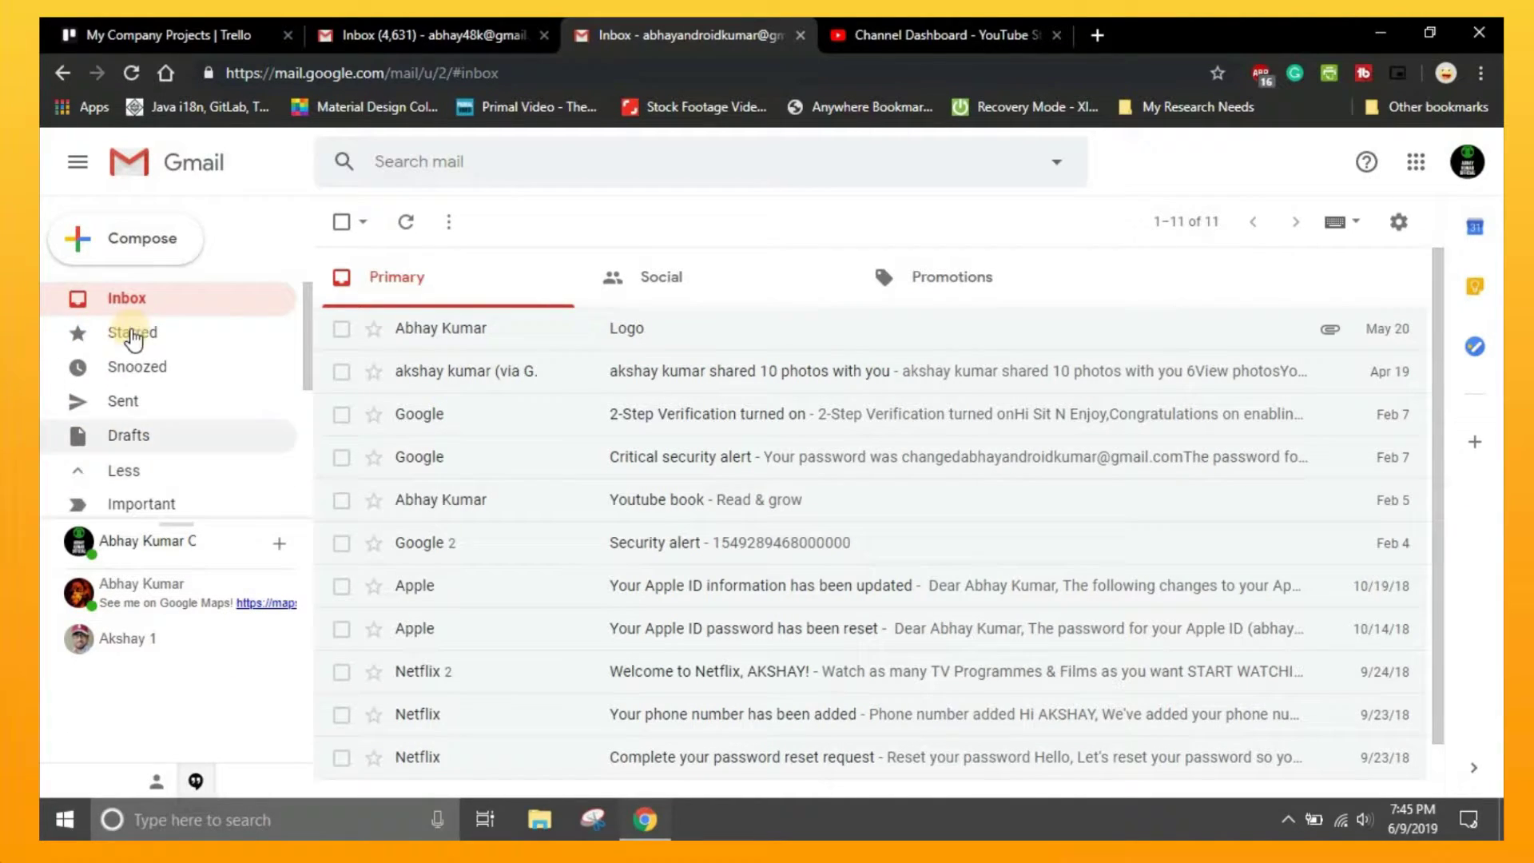
scroll(175, 376, "down", 3)
left_click(166, 396)
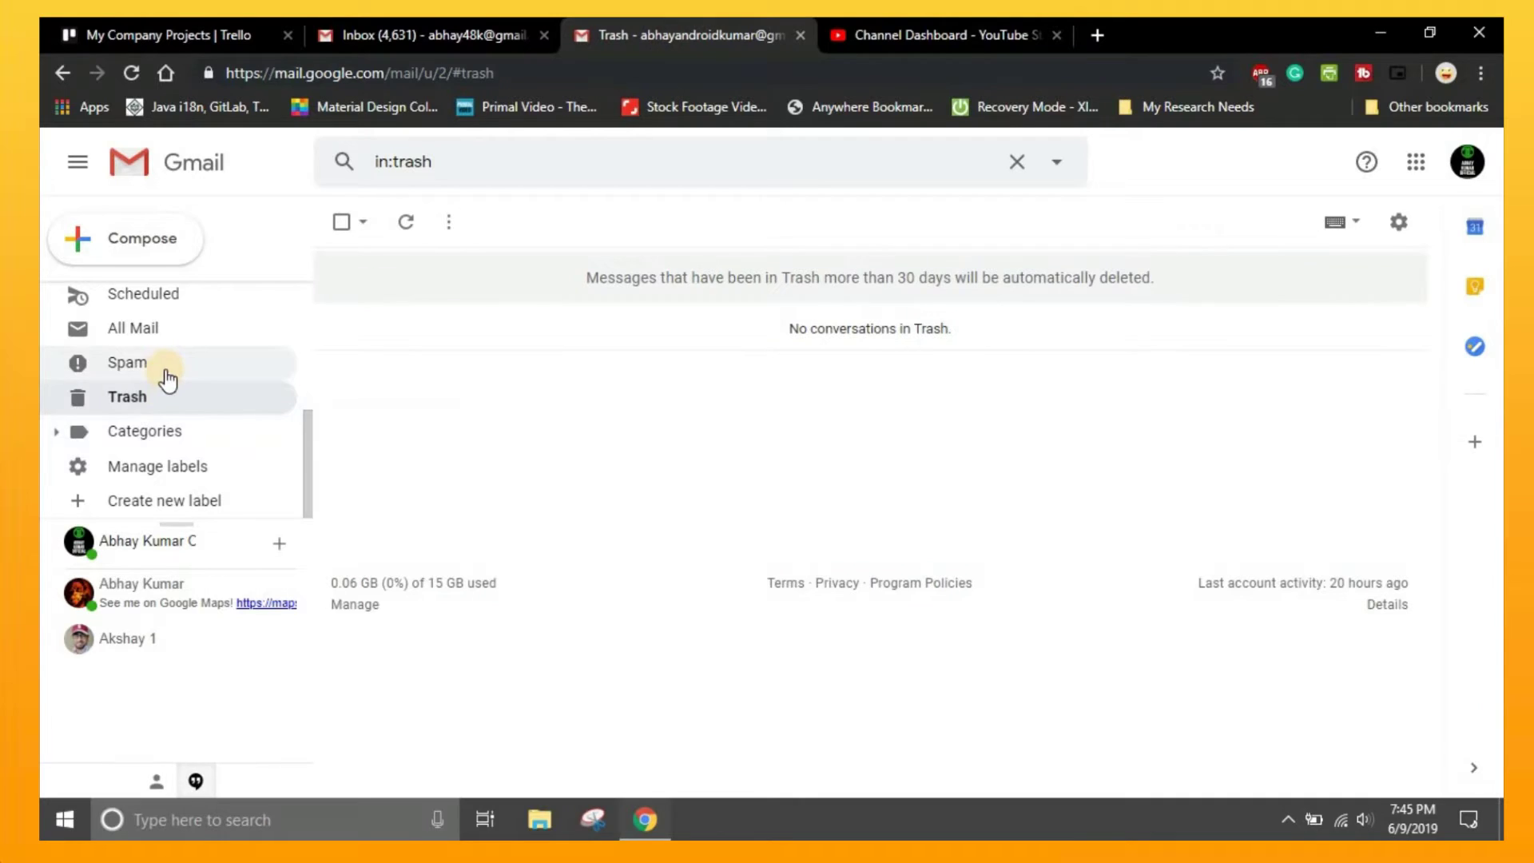
left_click(166, 374)
scroll(169, 343, "up", 5)
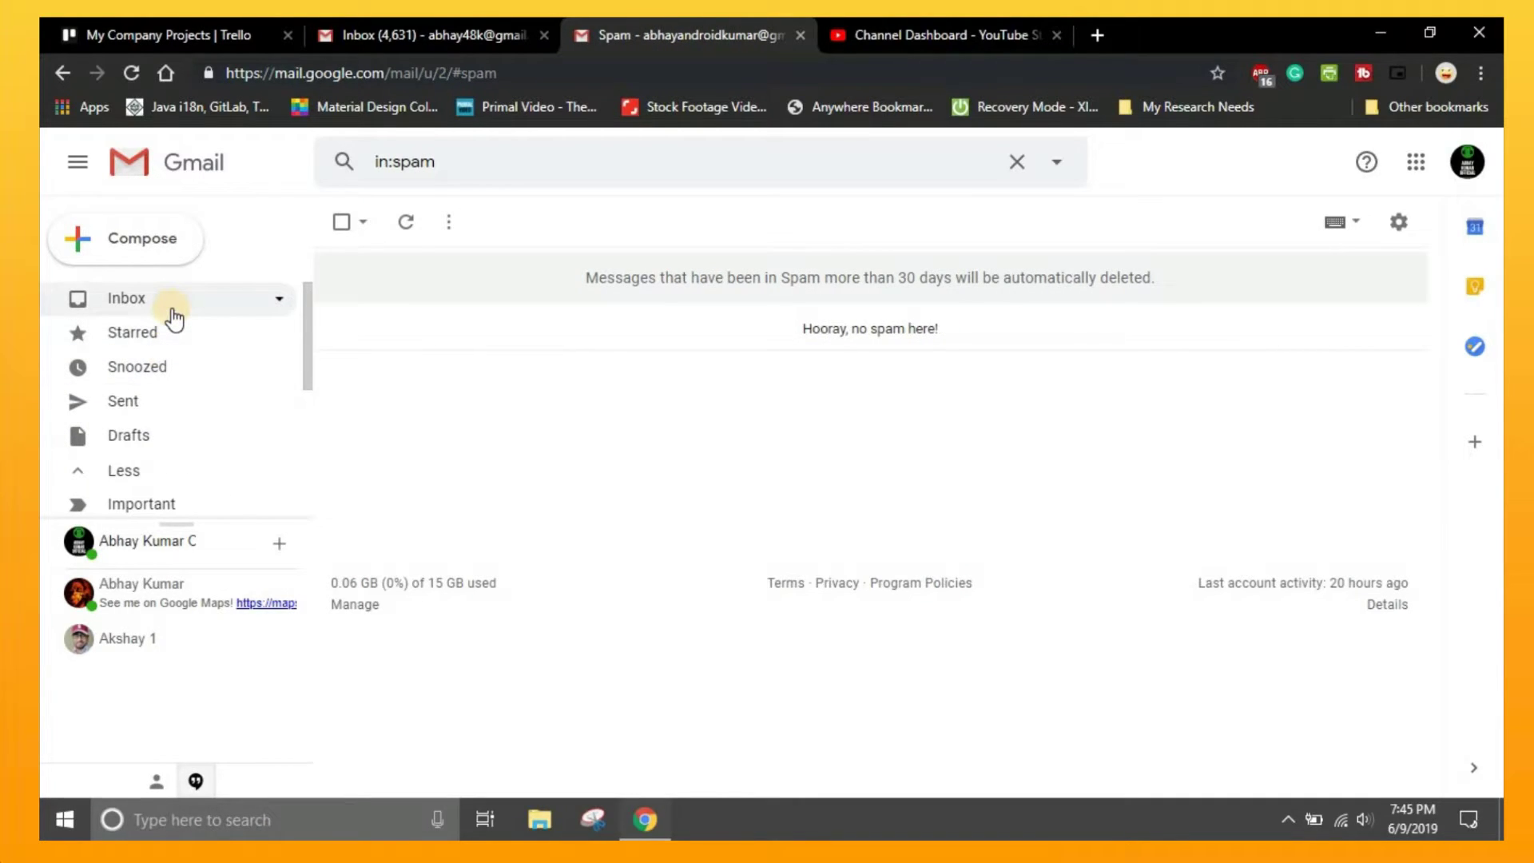
left_click(168, 306)
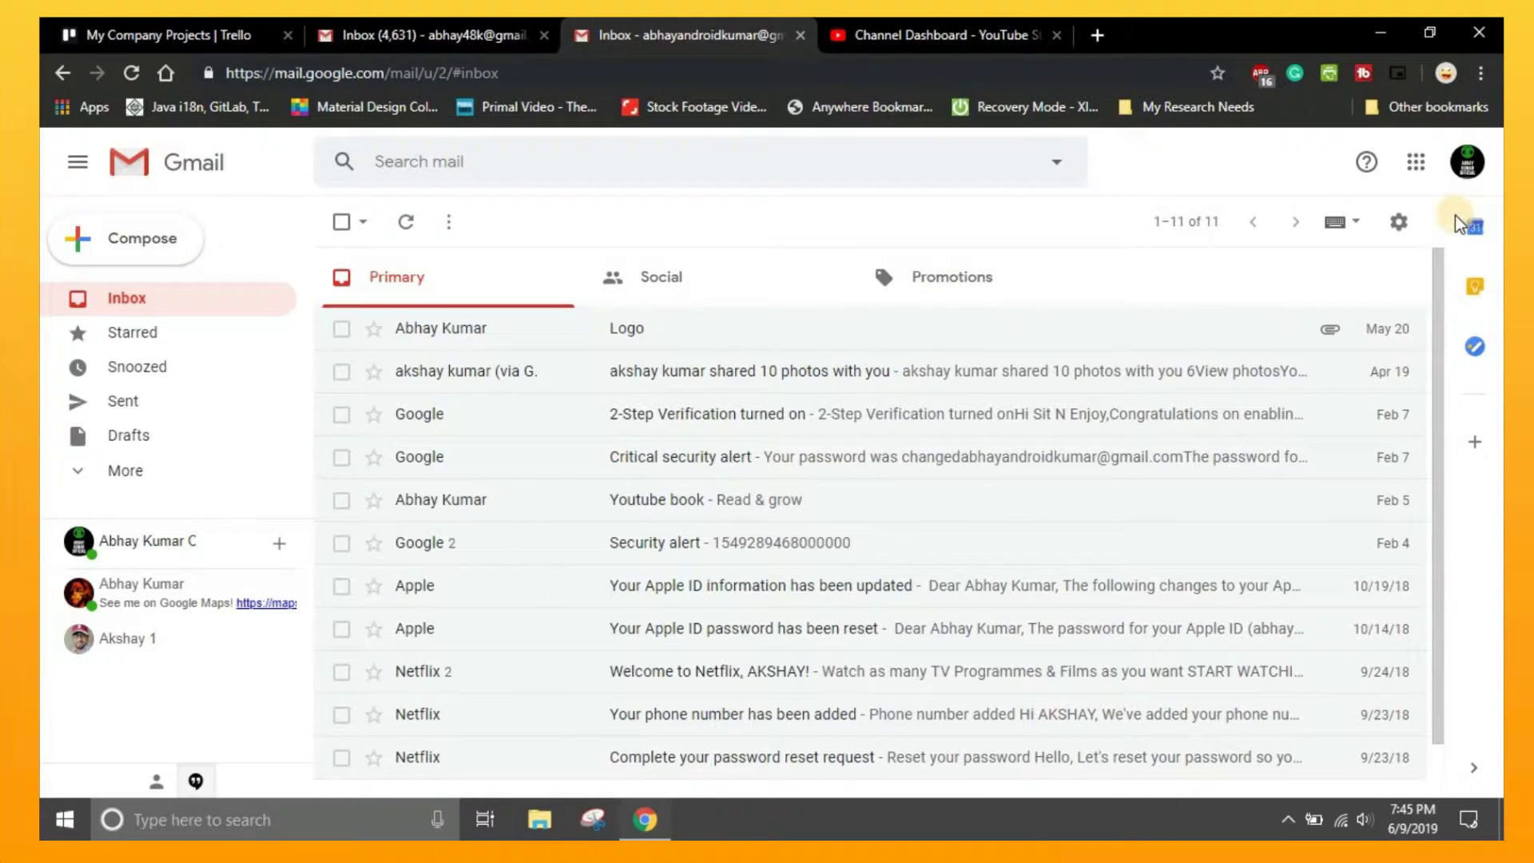
Open the theme picker from quick settings and preview the solid Dark theme.
left_click(1400, 224)
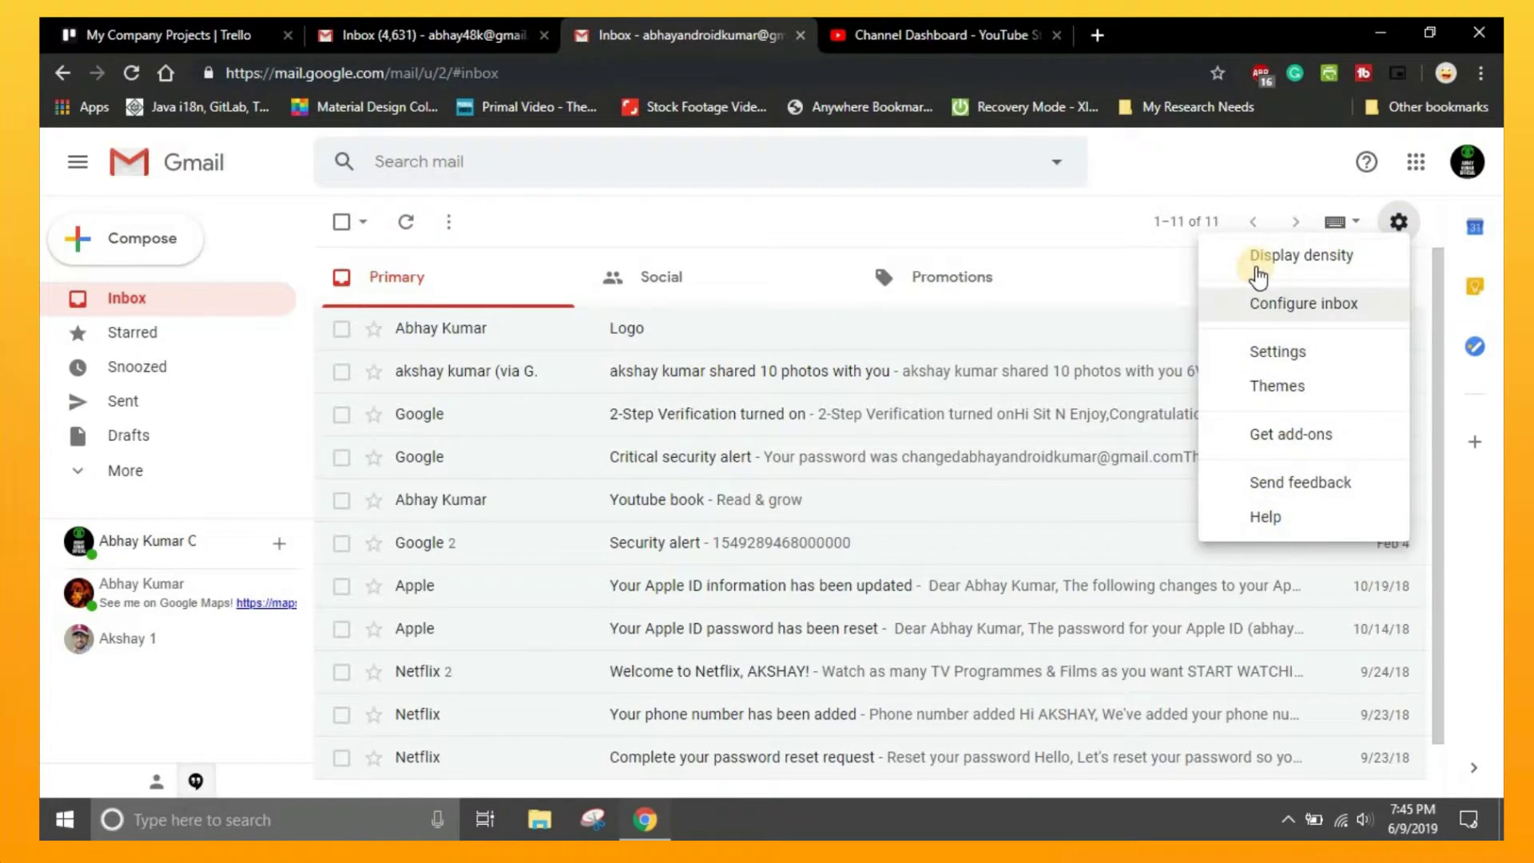
left_click(1288, 383)
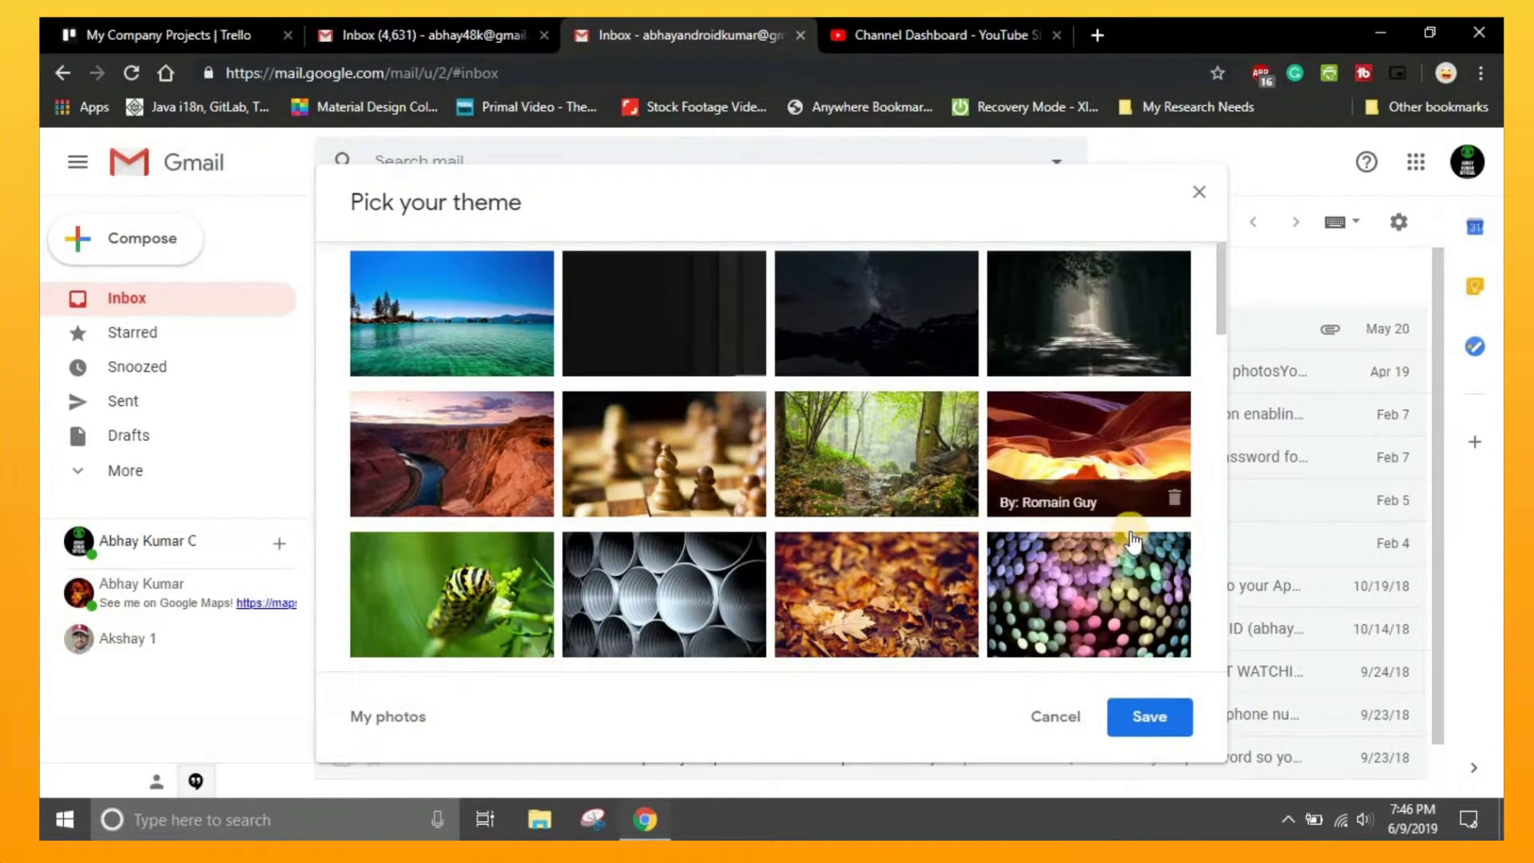
scroll(1132, 541, "down", 5)
scroll(1130, 537, "down", 5)
scroll(769, 425, "down", 4)
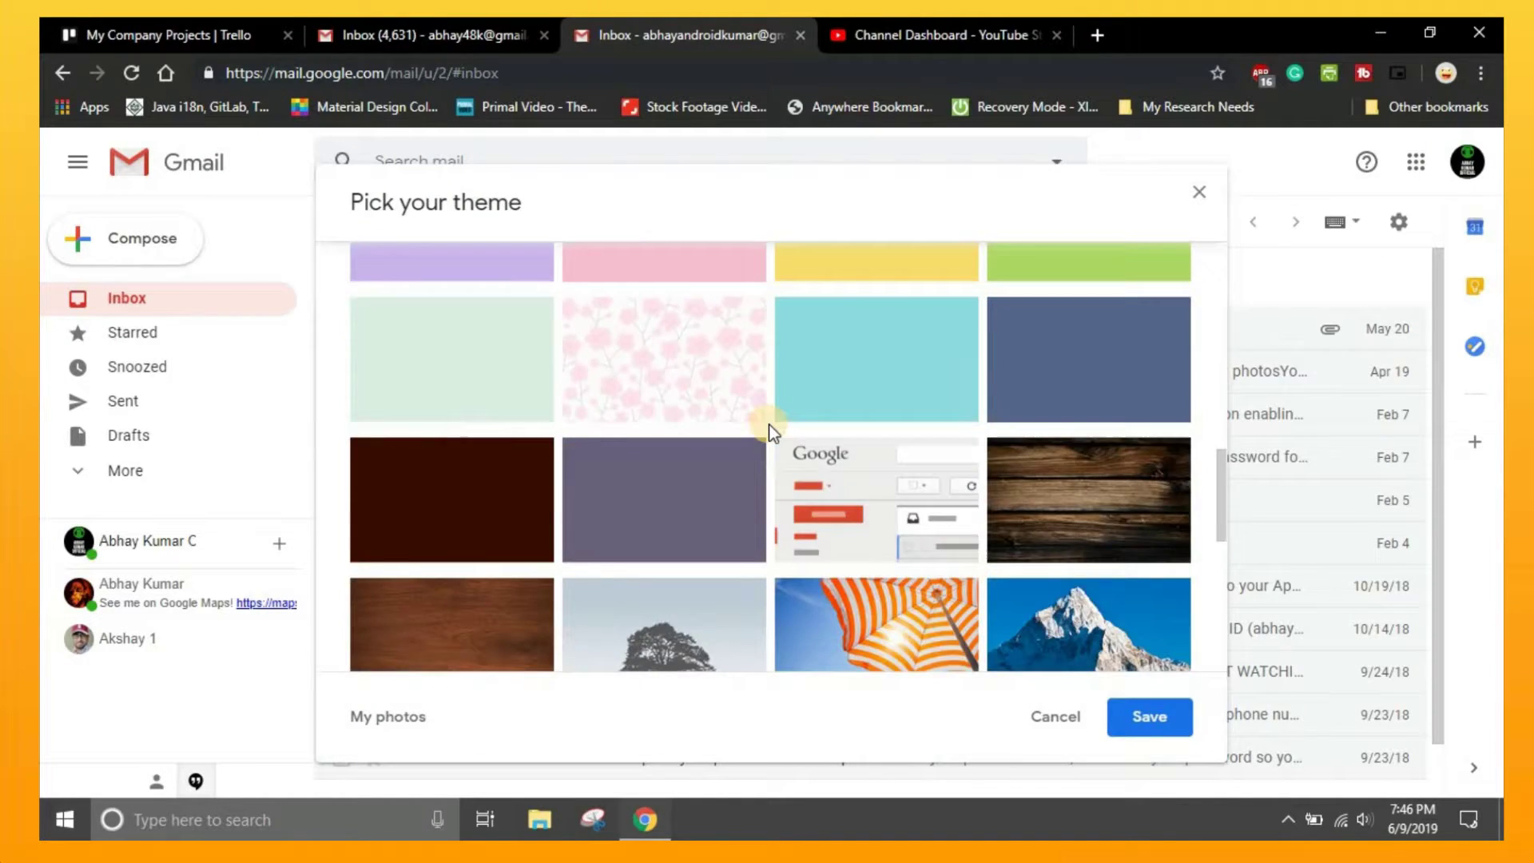
scroll(769, 424, "down", 4)
scroll(768, 424, "down", 3)
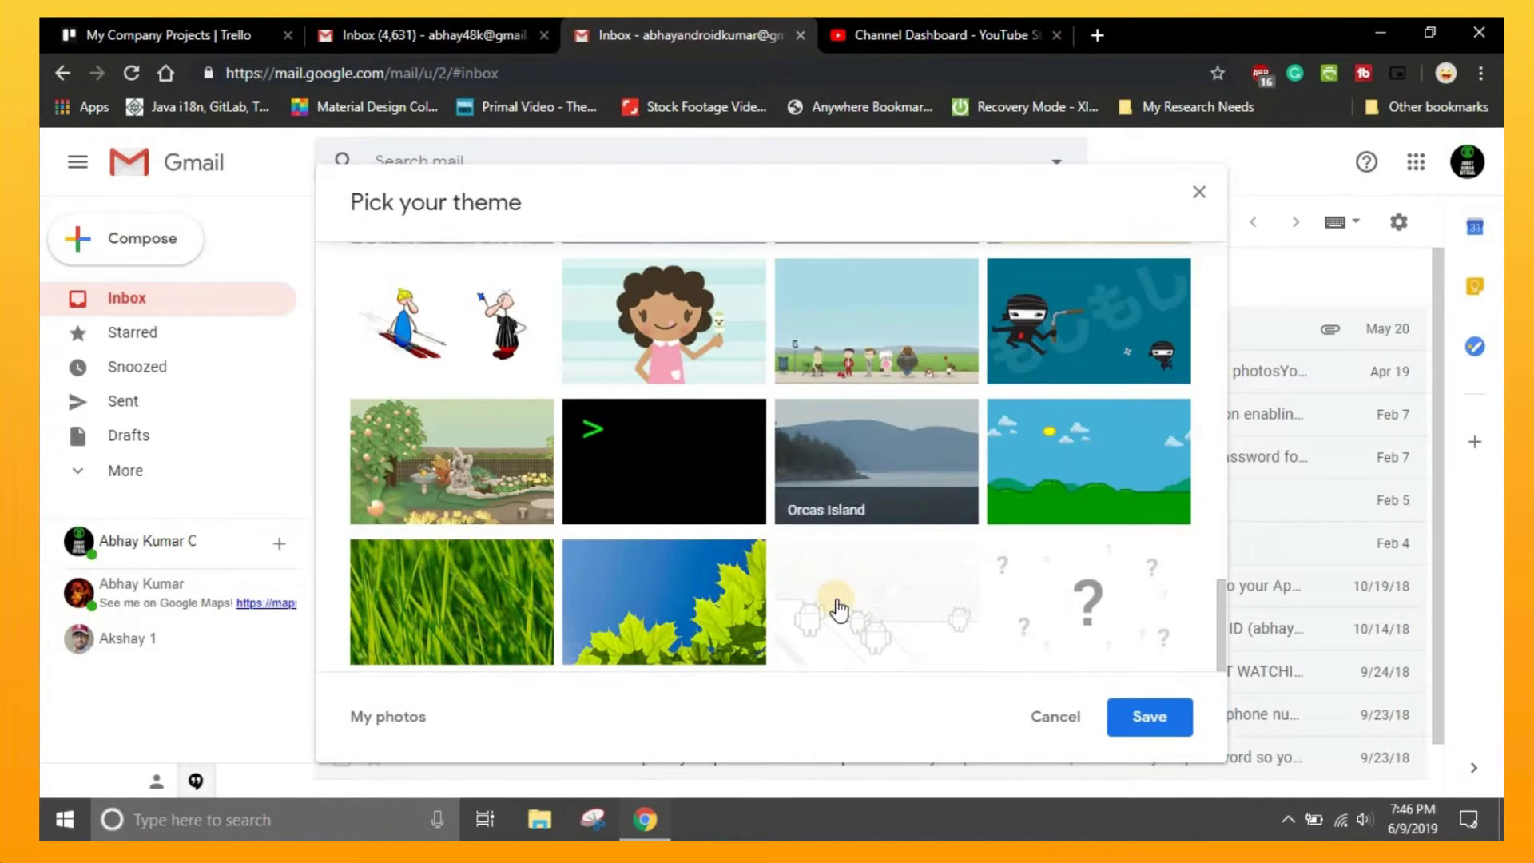
scroll(1070, 593, "up", 15)
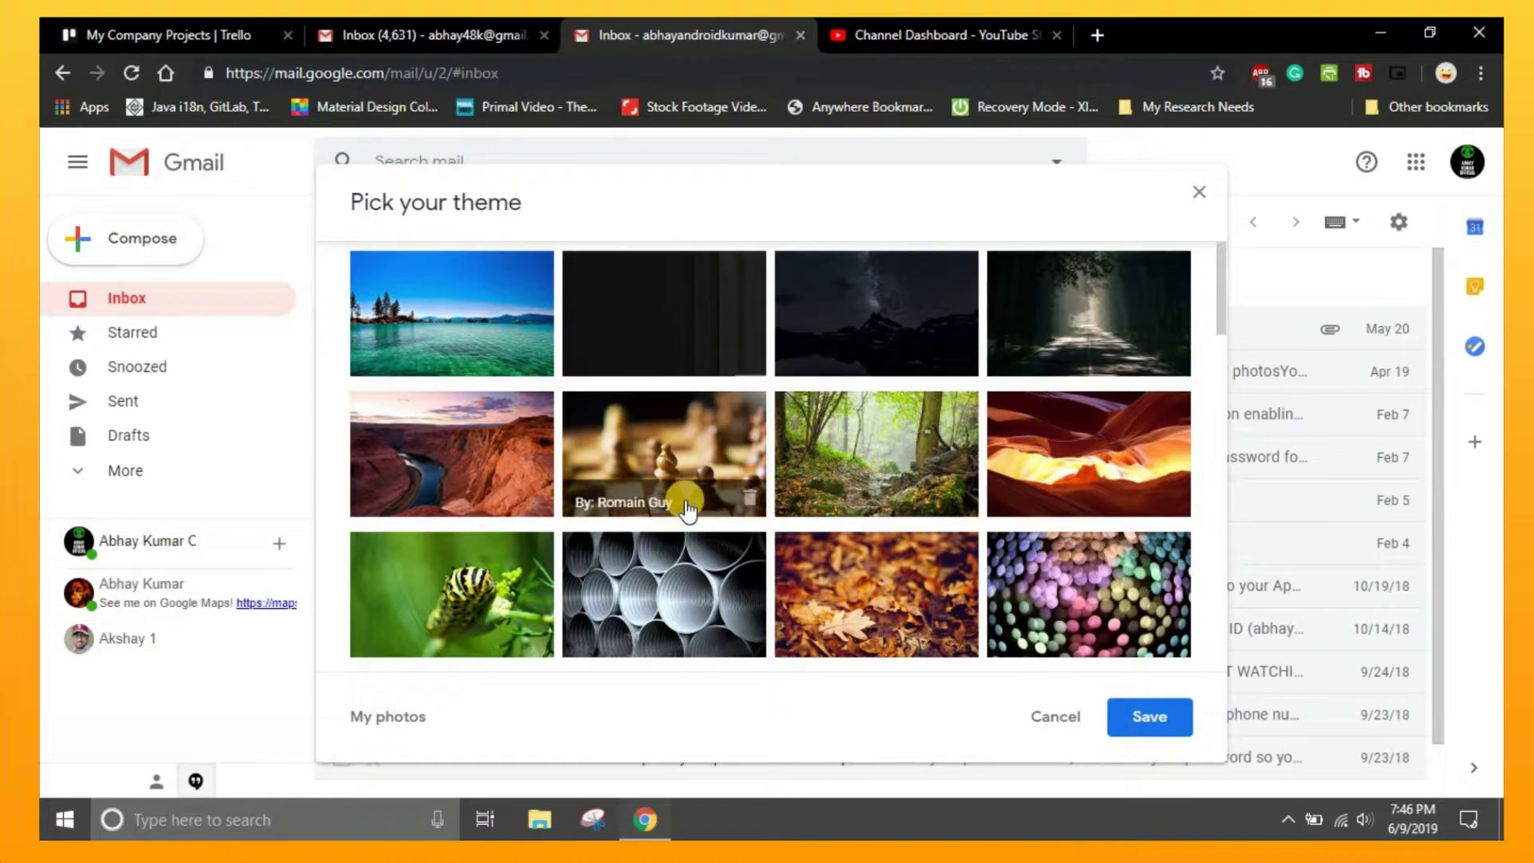
scroll(683, 507, "down", 5)
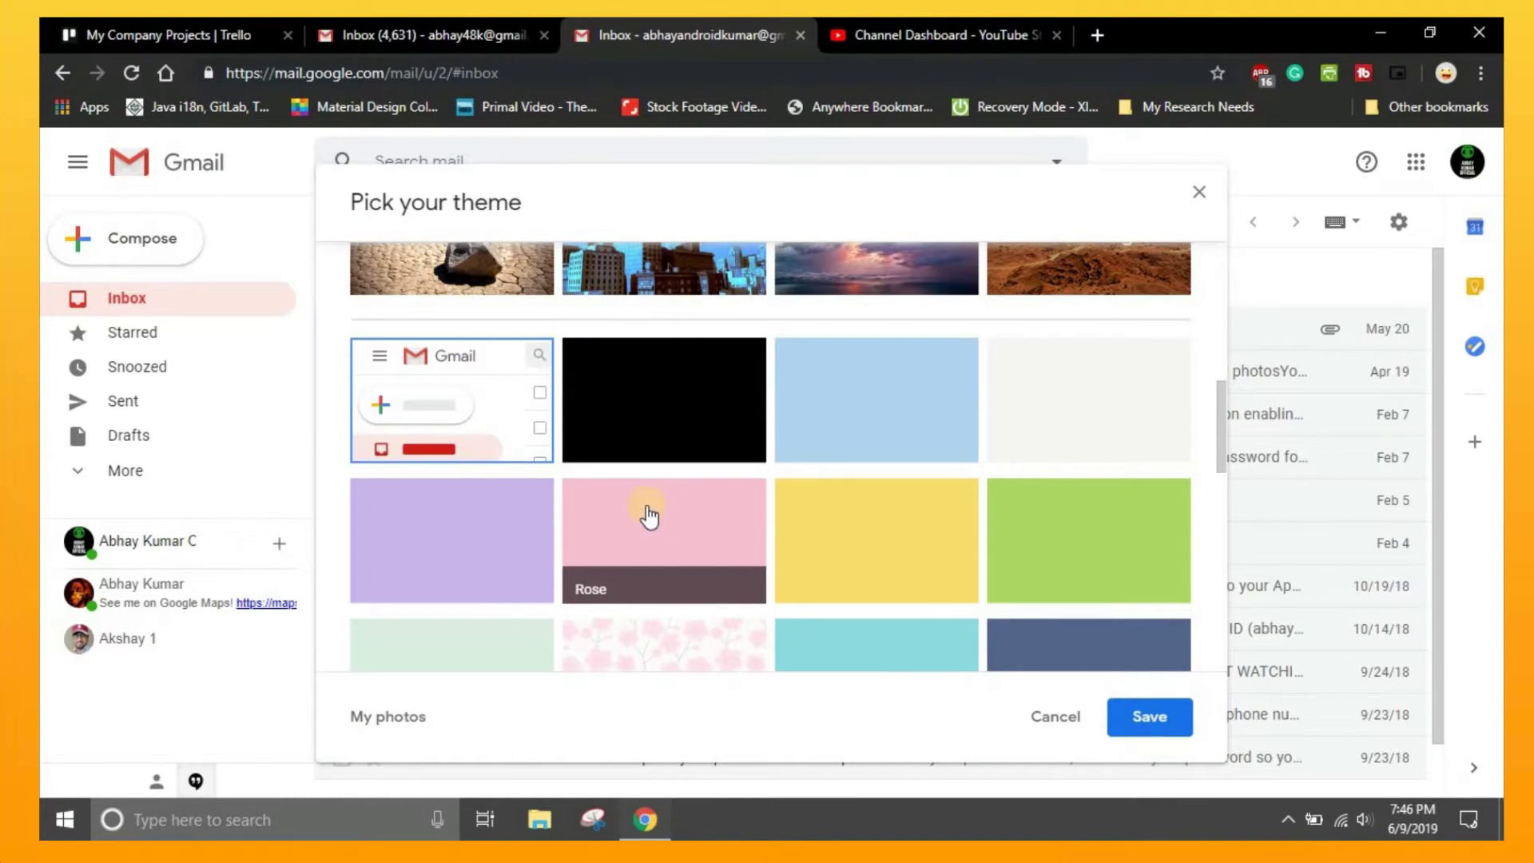
scroll(644, 511, "up", 10)
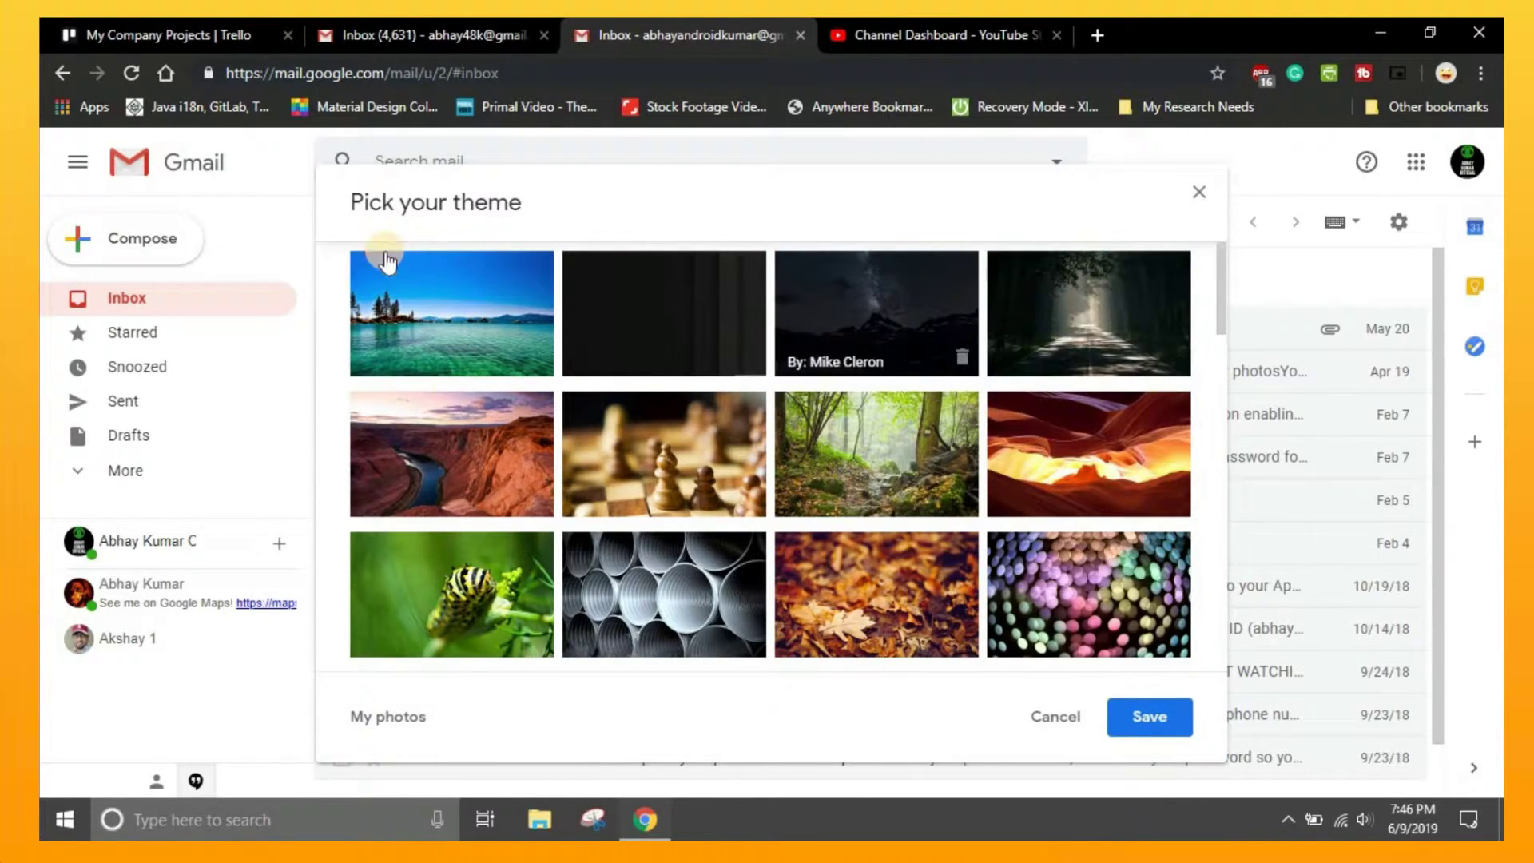
scroll(687, 383, "down", 3)
scroll(687, 383, "down", 3)
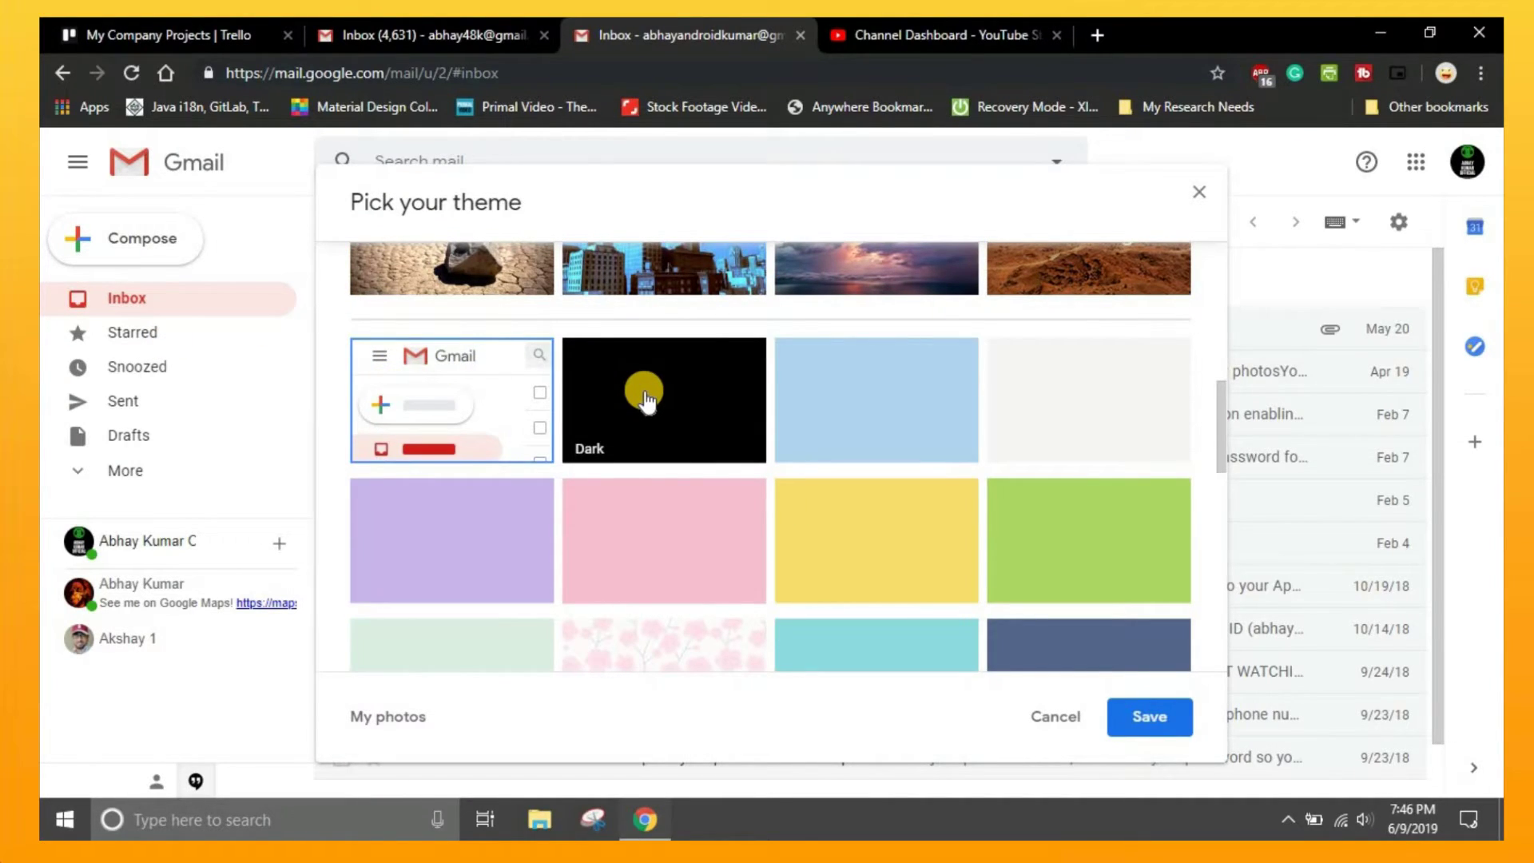
left_click(645, 398)
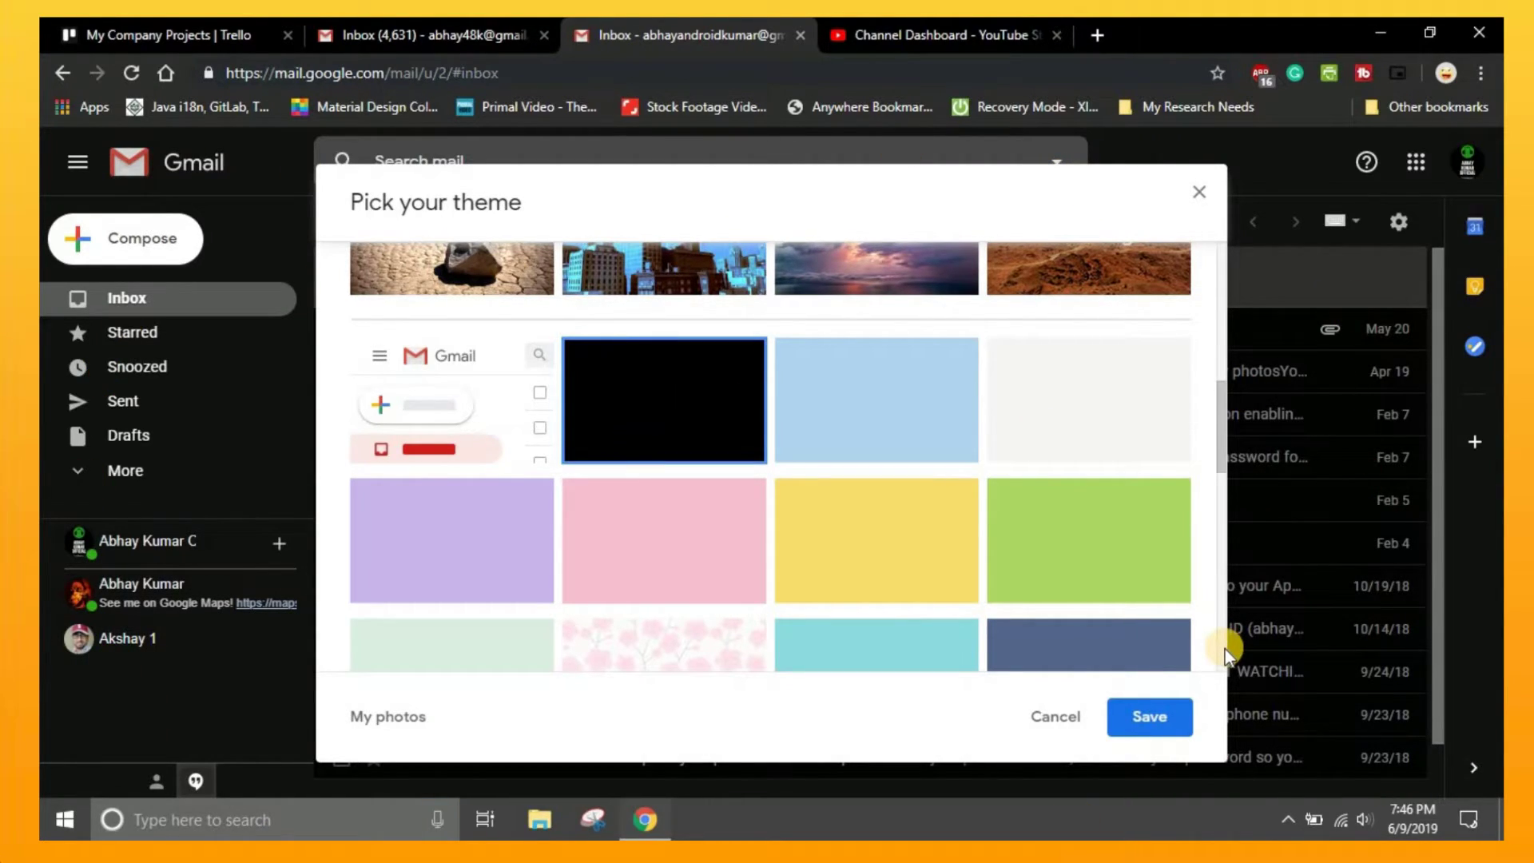
Save the Dark theme and view the Social, Promotions and Primary tabs in dark mode.
left_click(1145, 729)
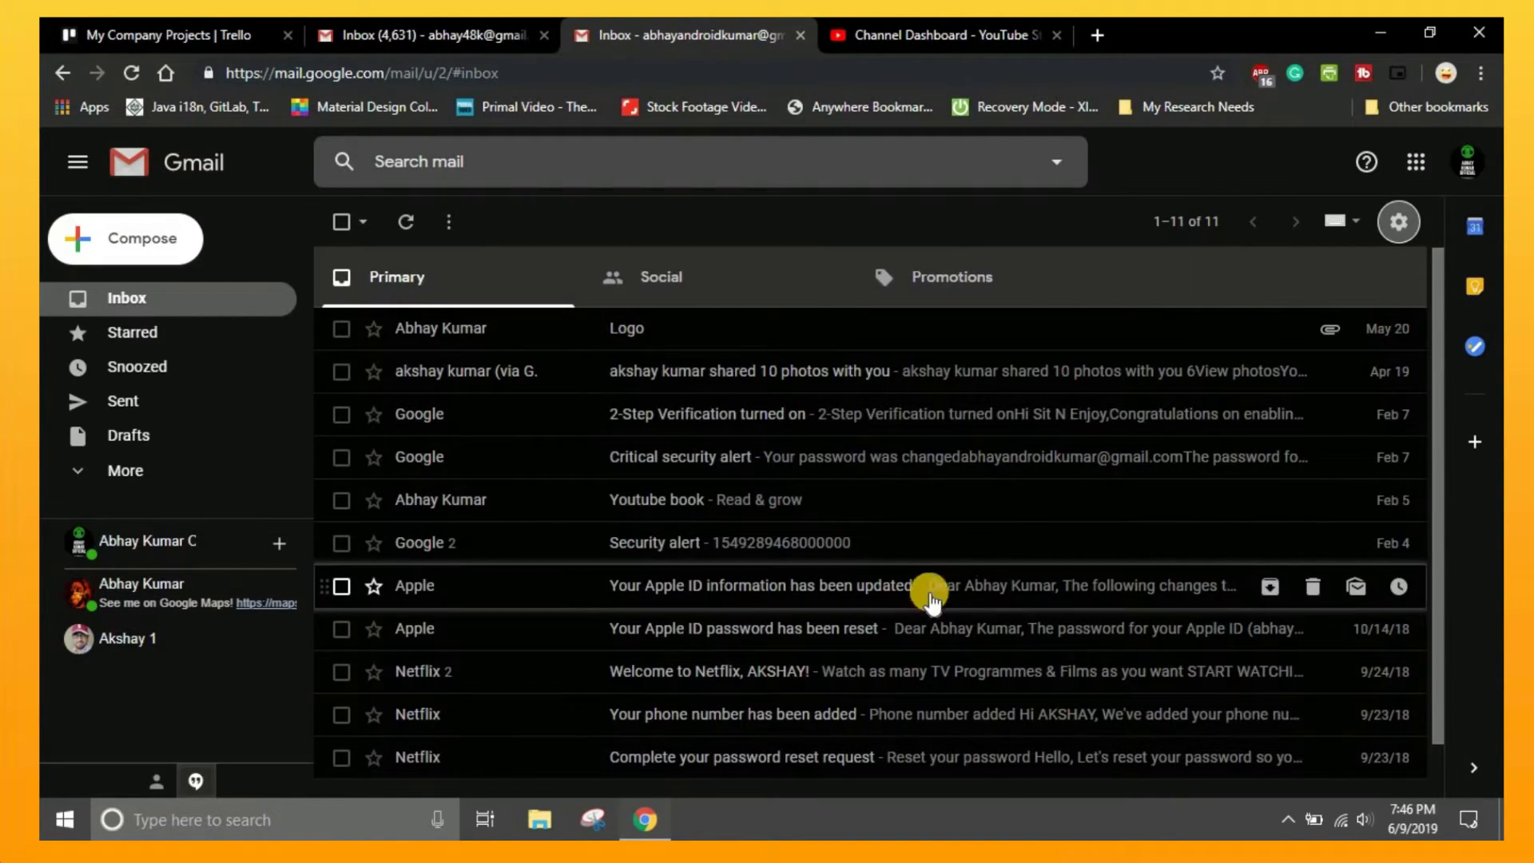
left_click(1081, 224)
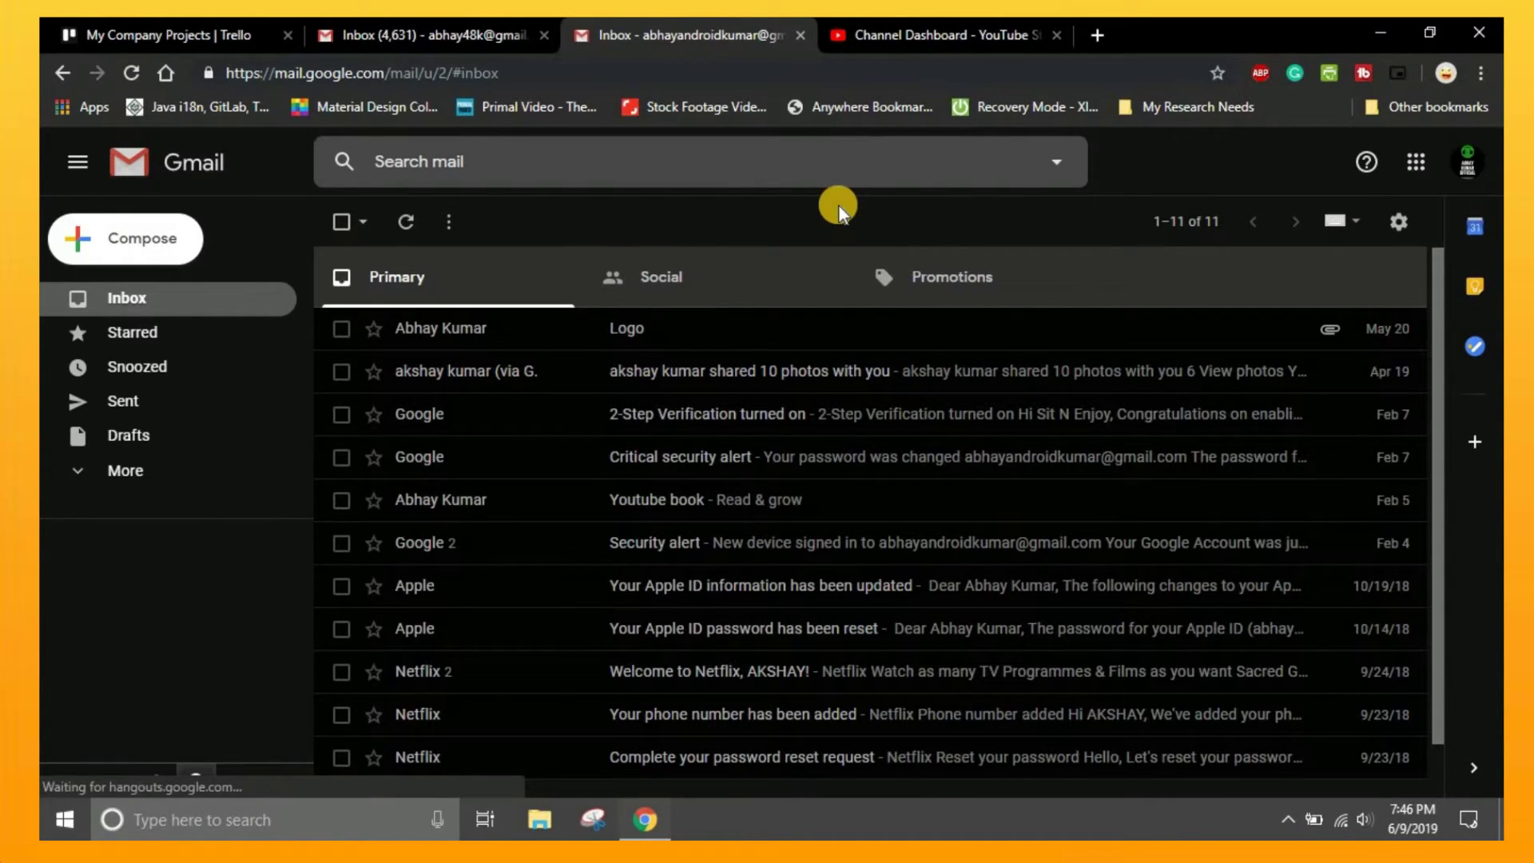
left_click(828, 274)
left_click(1100, 295)
left_click(506, 285)
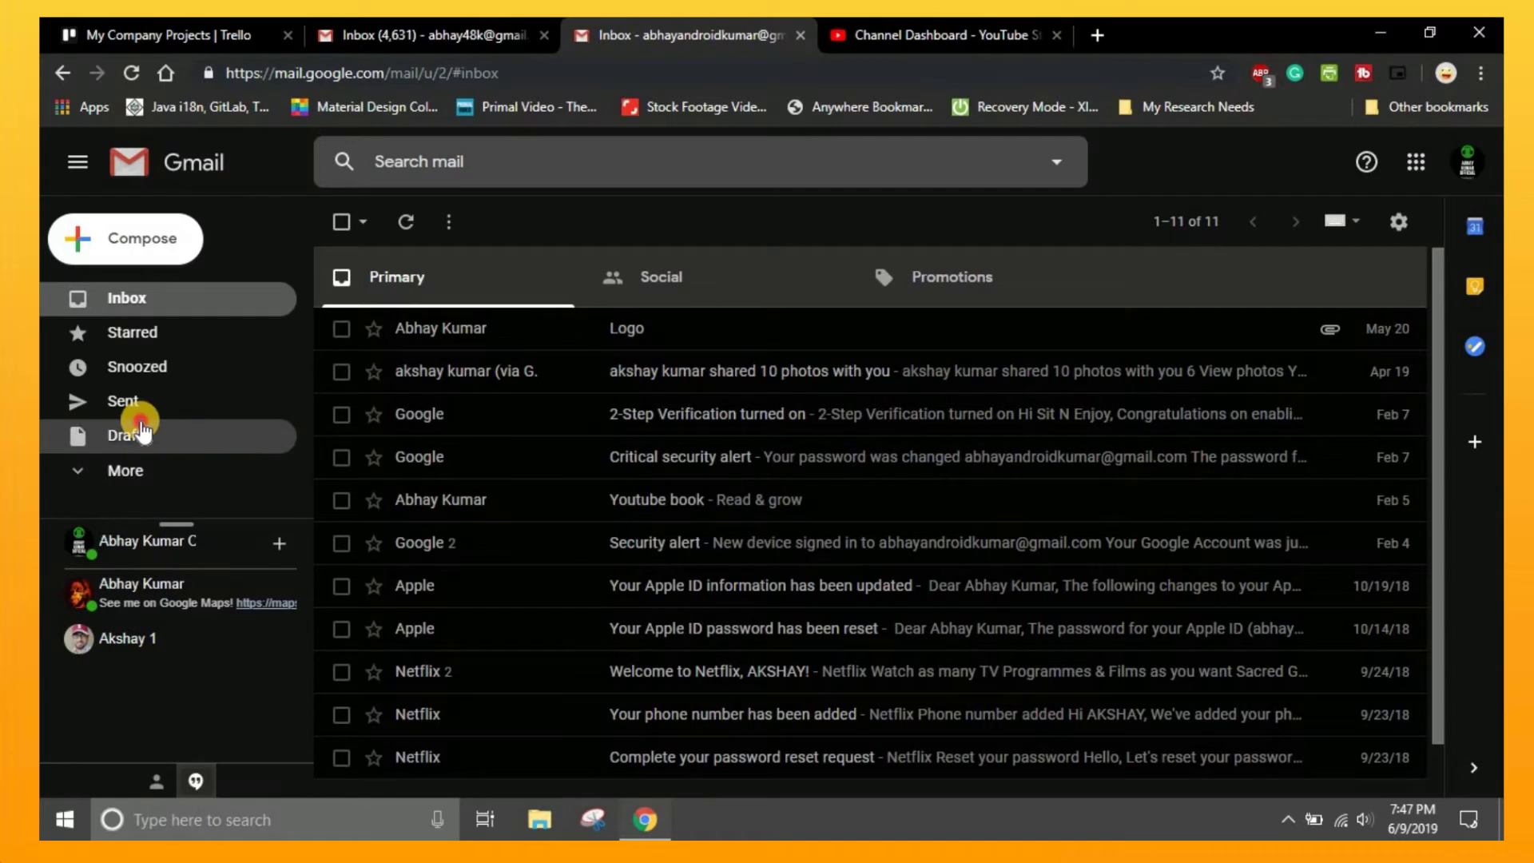
Check the Drafts and Trash folders in dark mode, then return to the inbox.
left_click(132, 431)
left_click(134, 470)
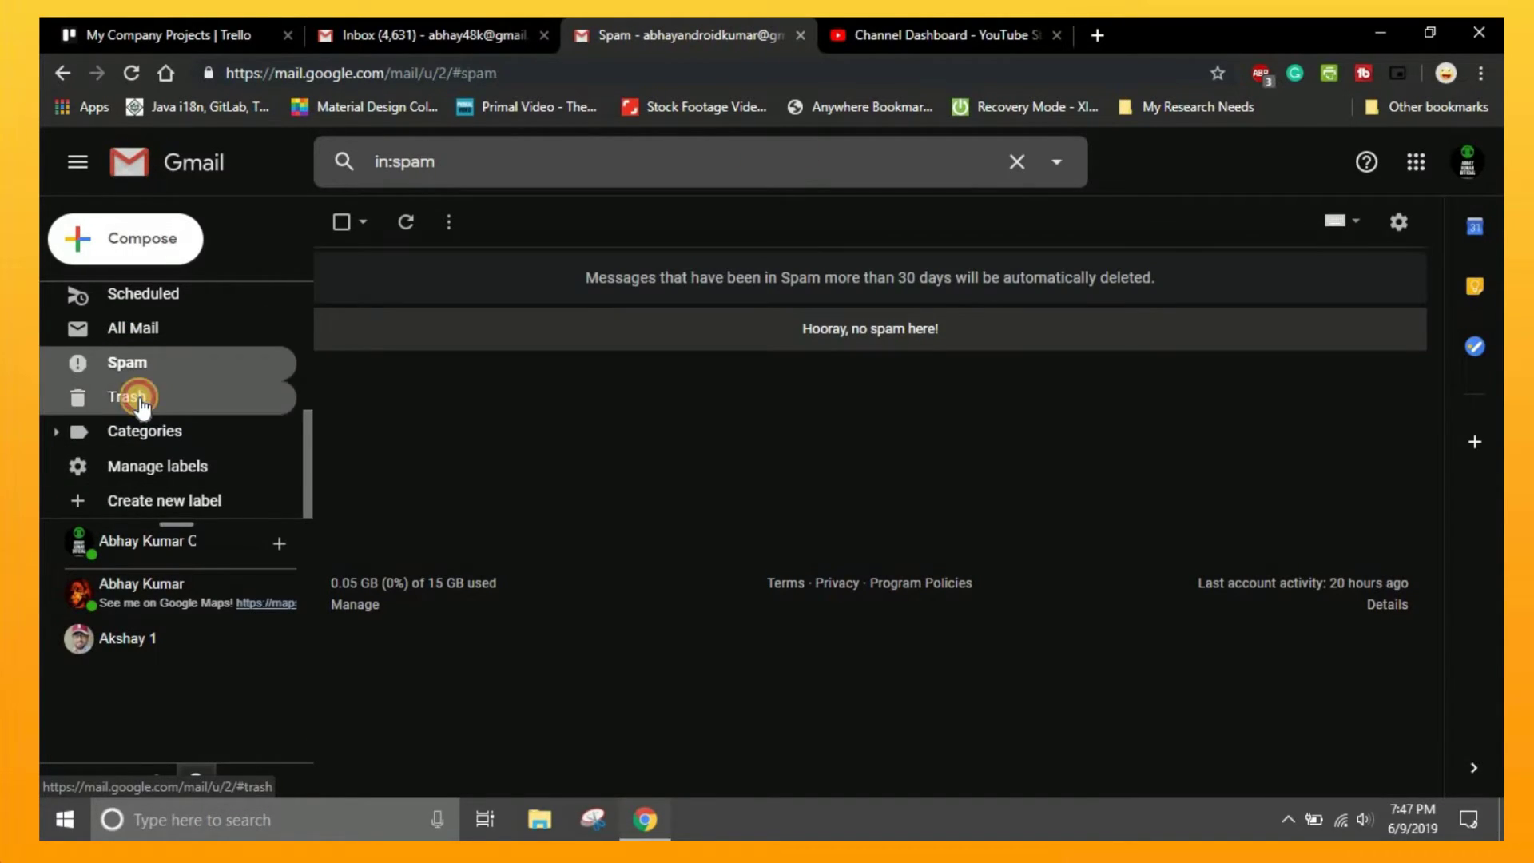
left_click(141, 401)
scroll(135, 406, "up", 3)
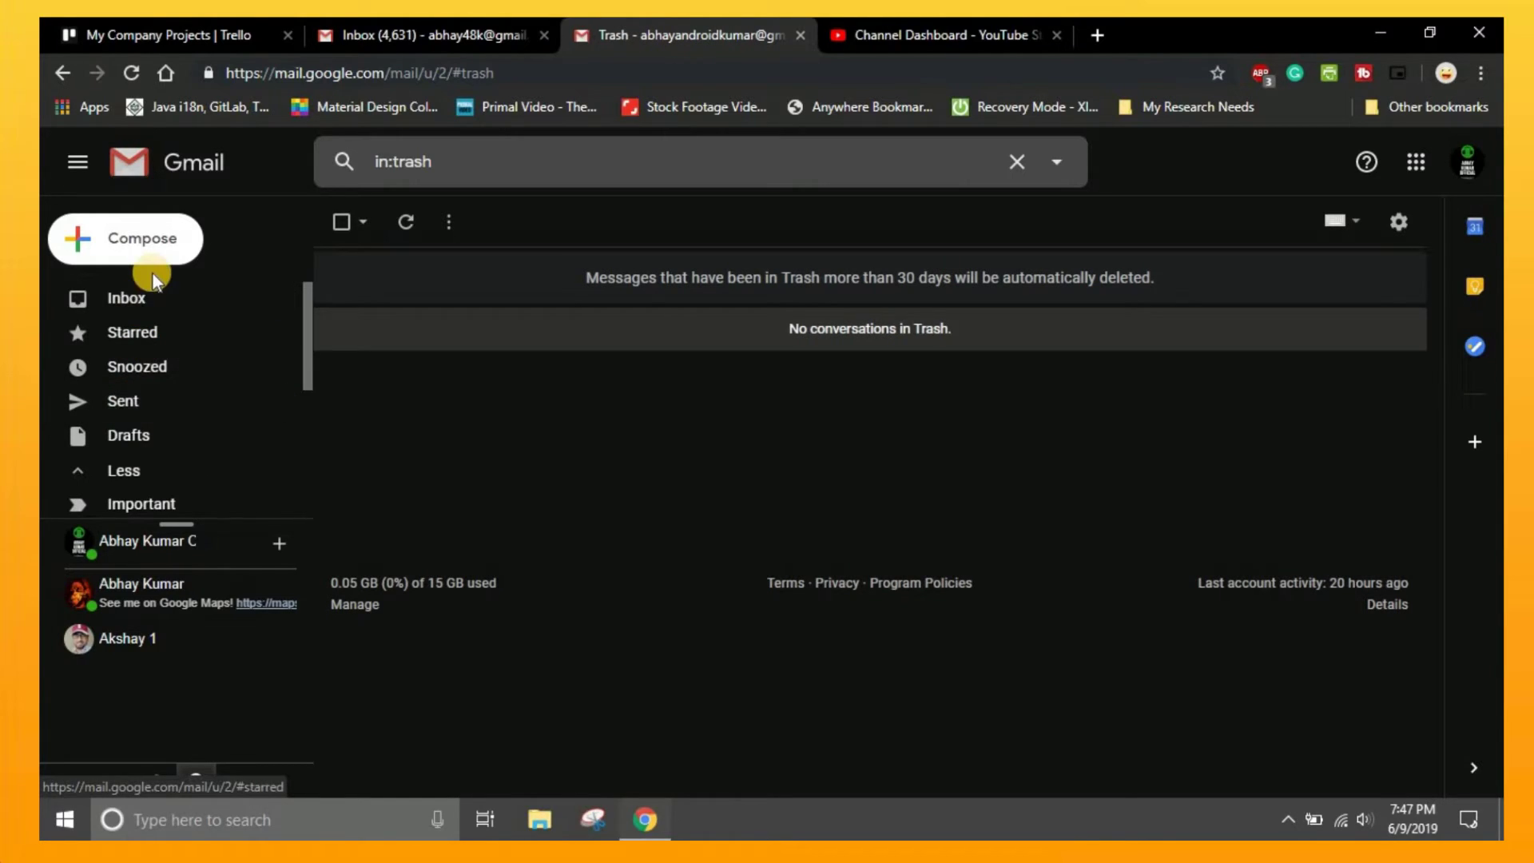
left_click(134, 300)
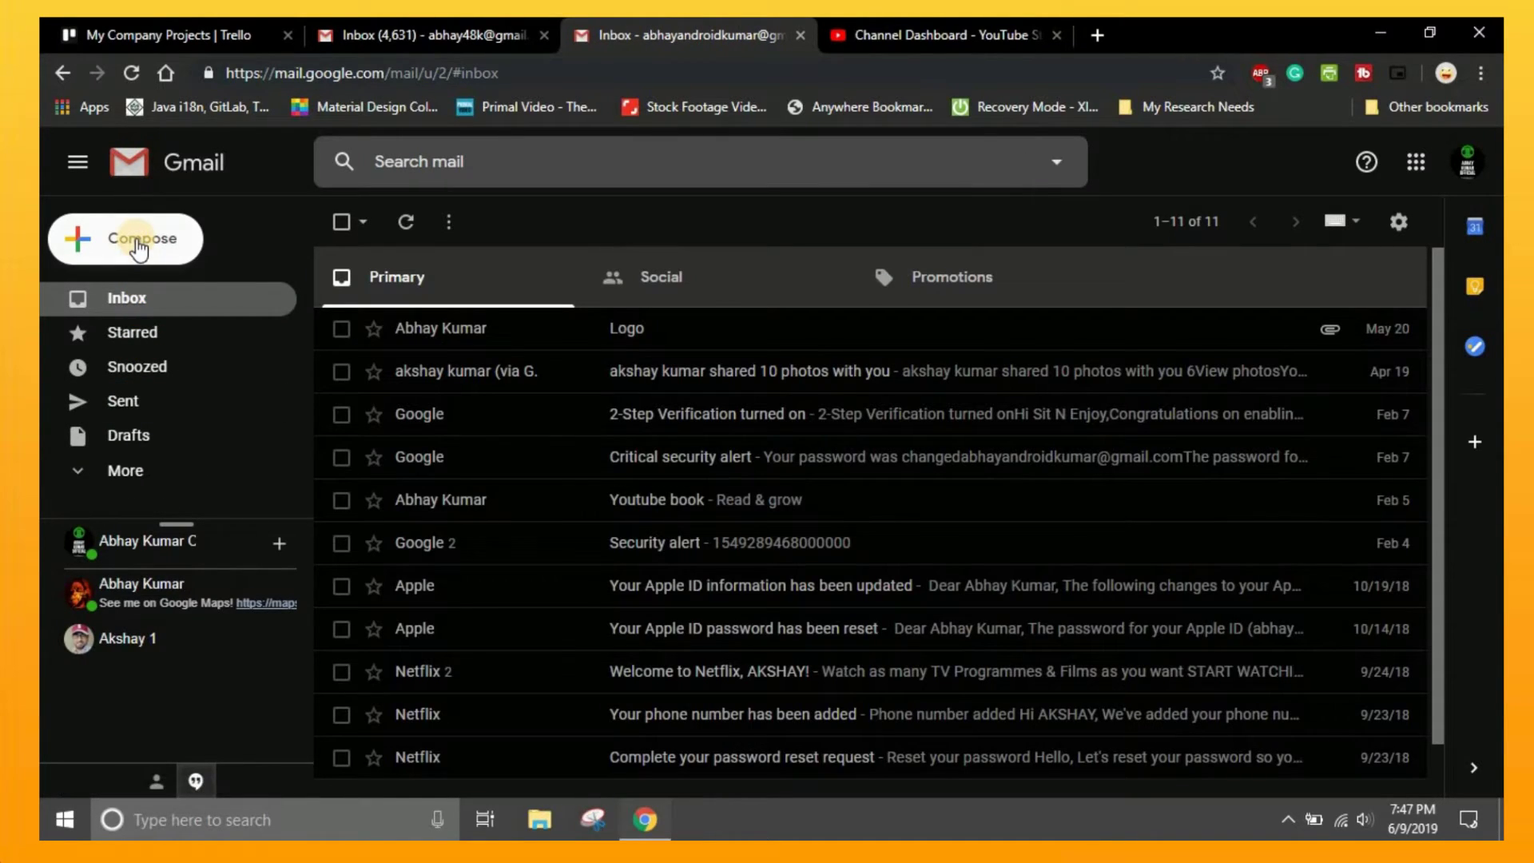
left_click(136, 239)
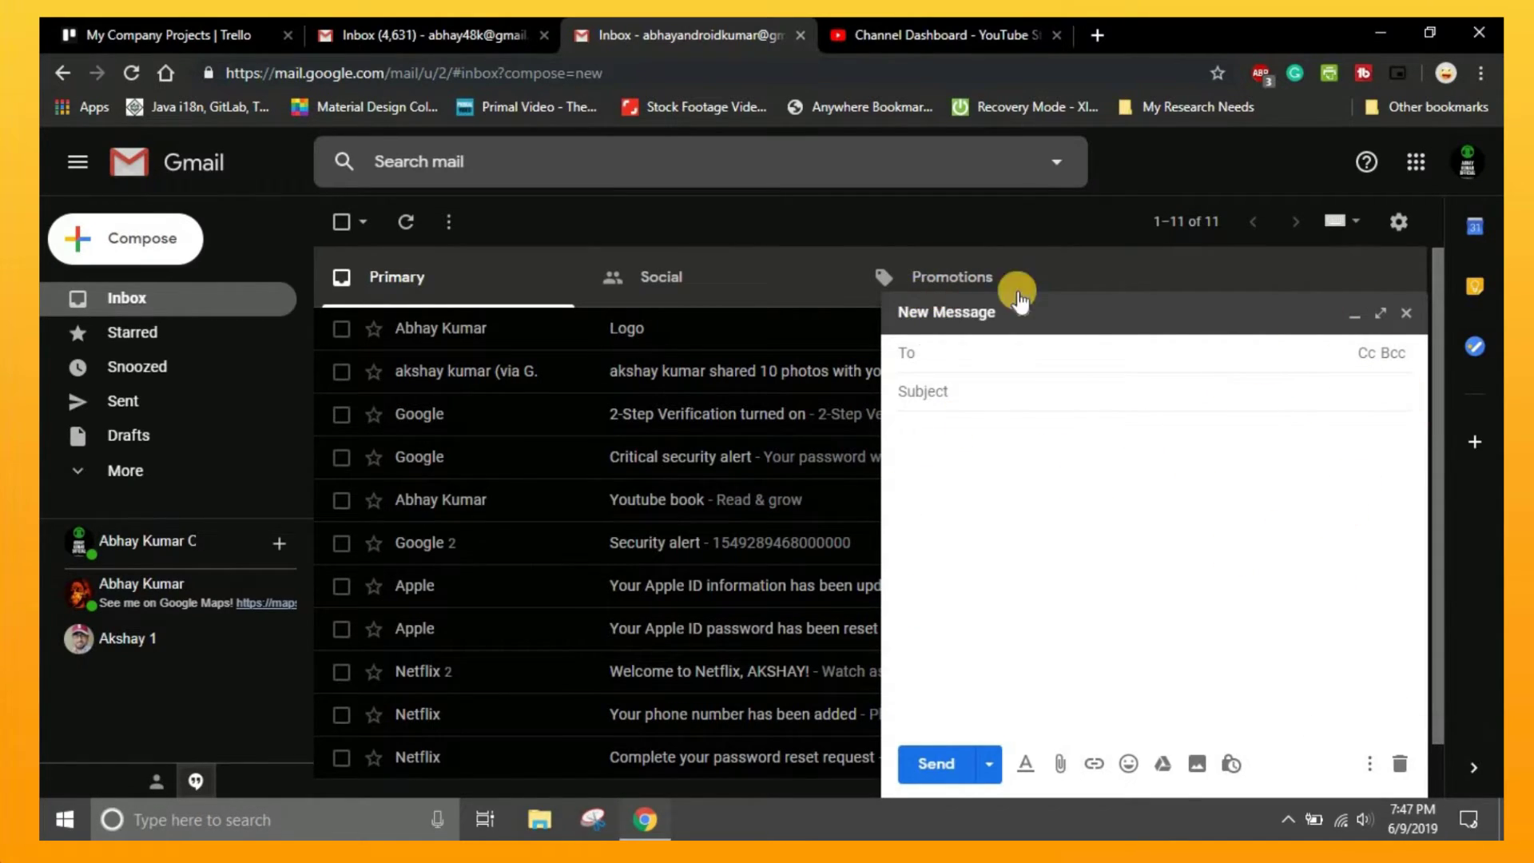
left_click(1400, 763)
left_click(607, 757)
scroll(568, 456, "down", 10)
scroll(552, 471, "up", 10)
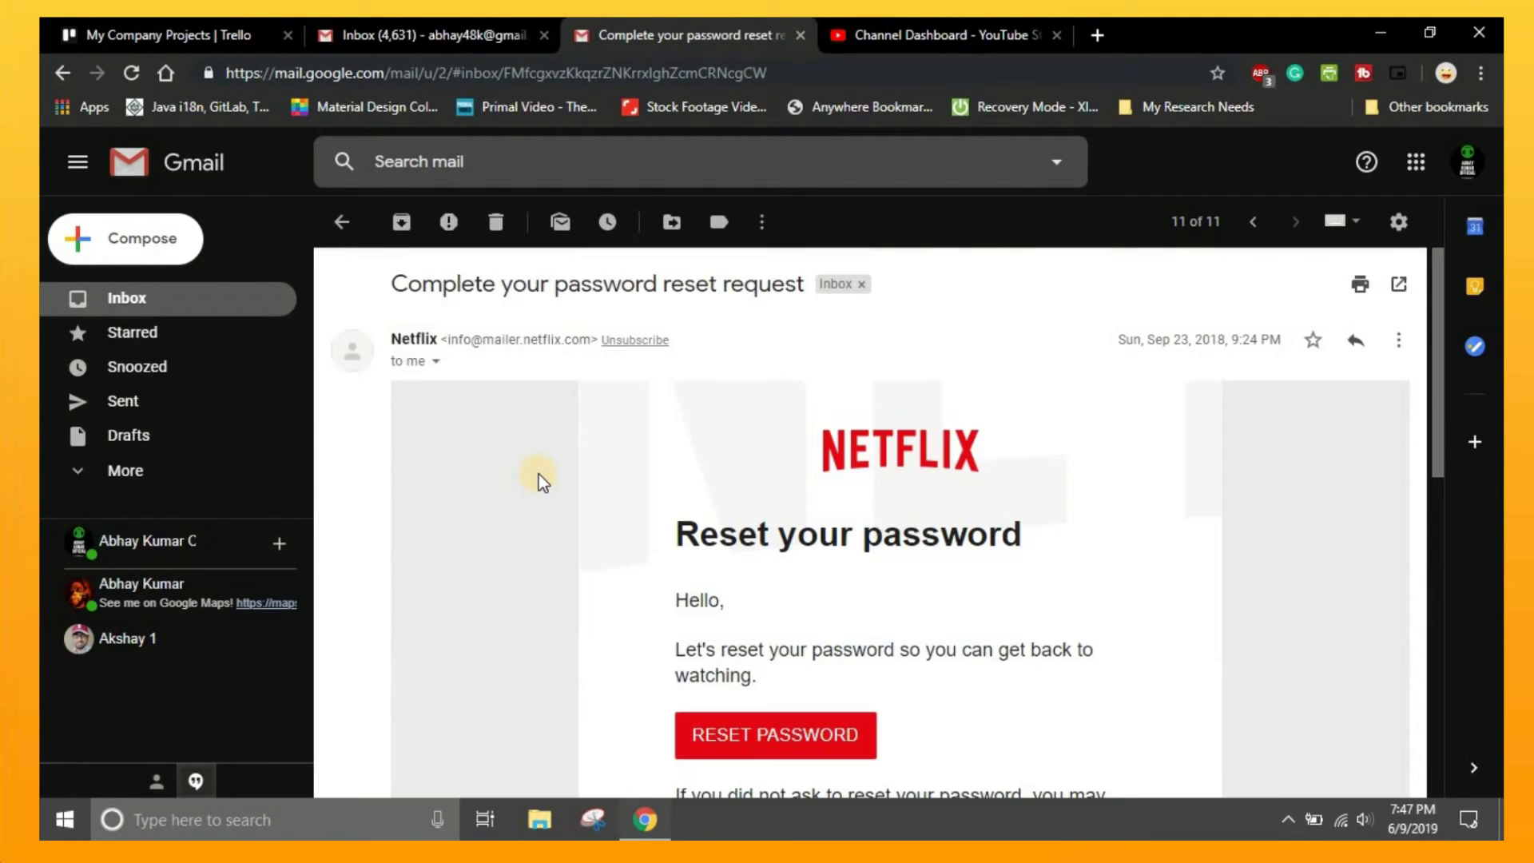
left_click(359, 228)
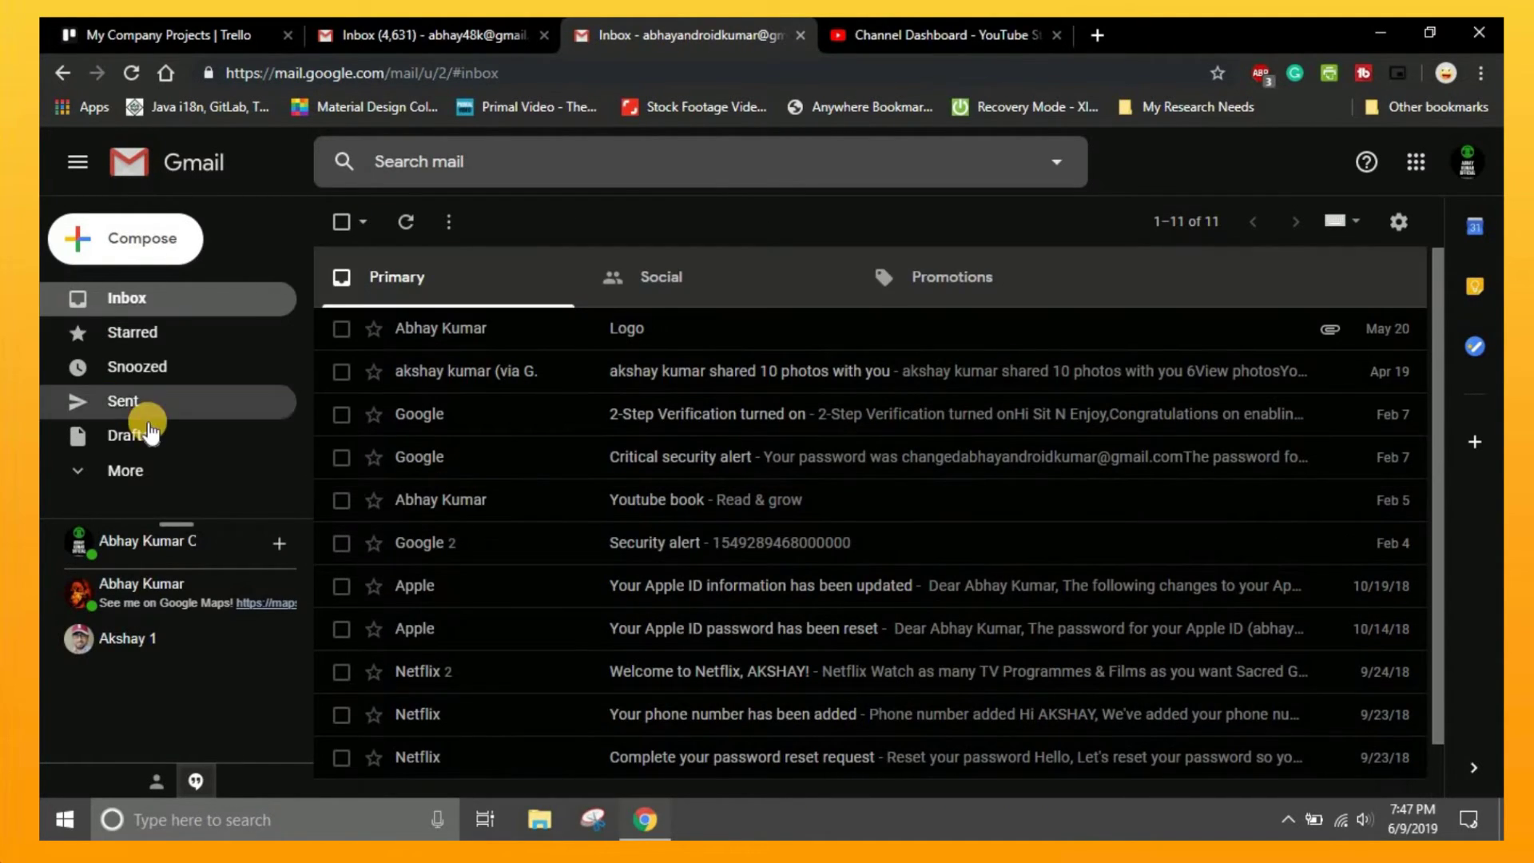
left_click(74, 179)
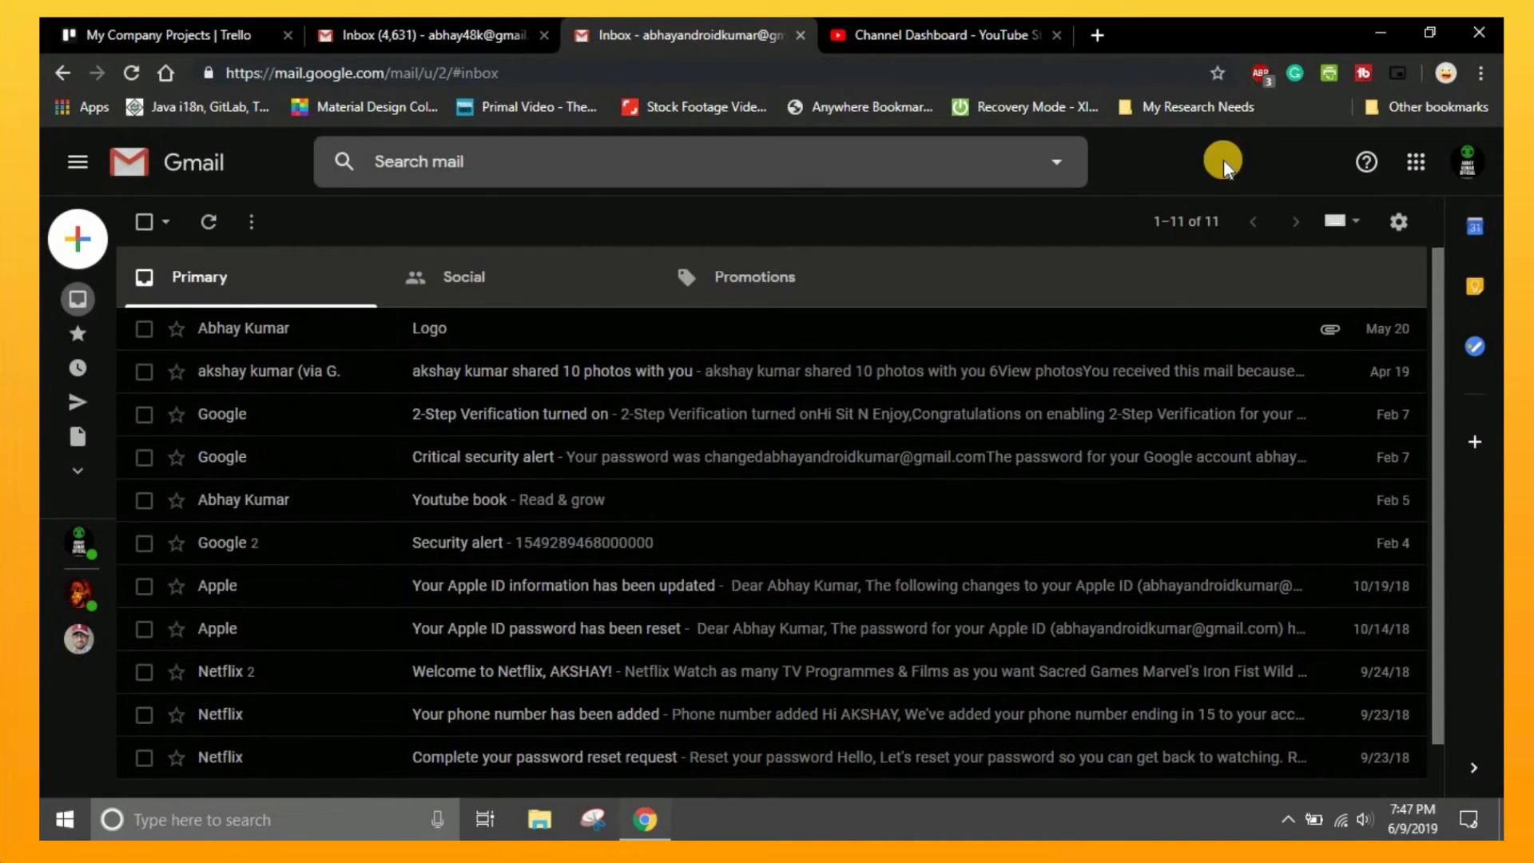
left_click(79, 163)
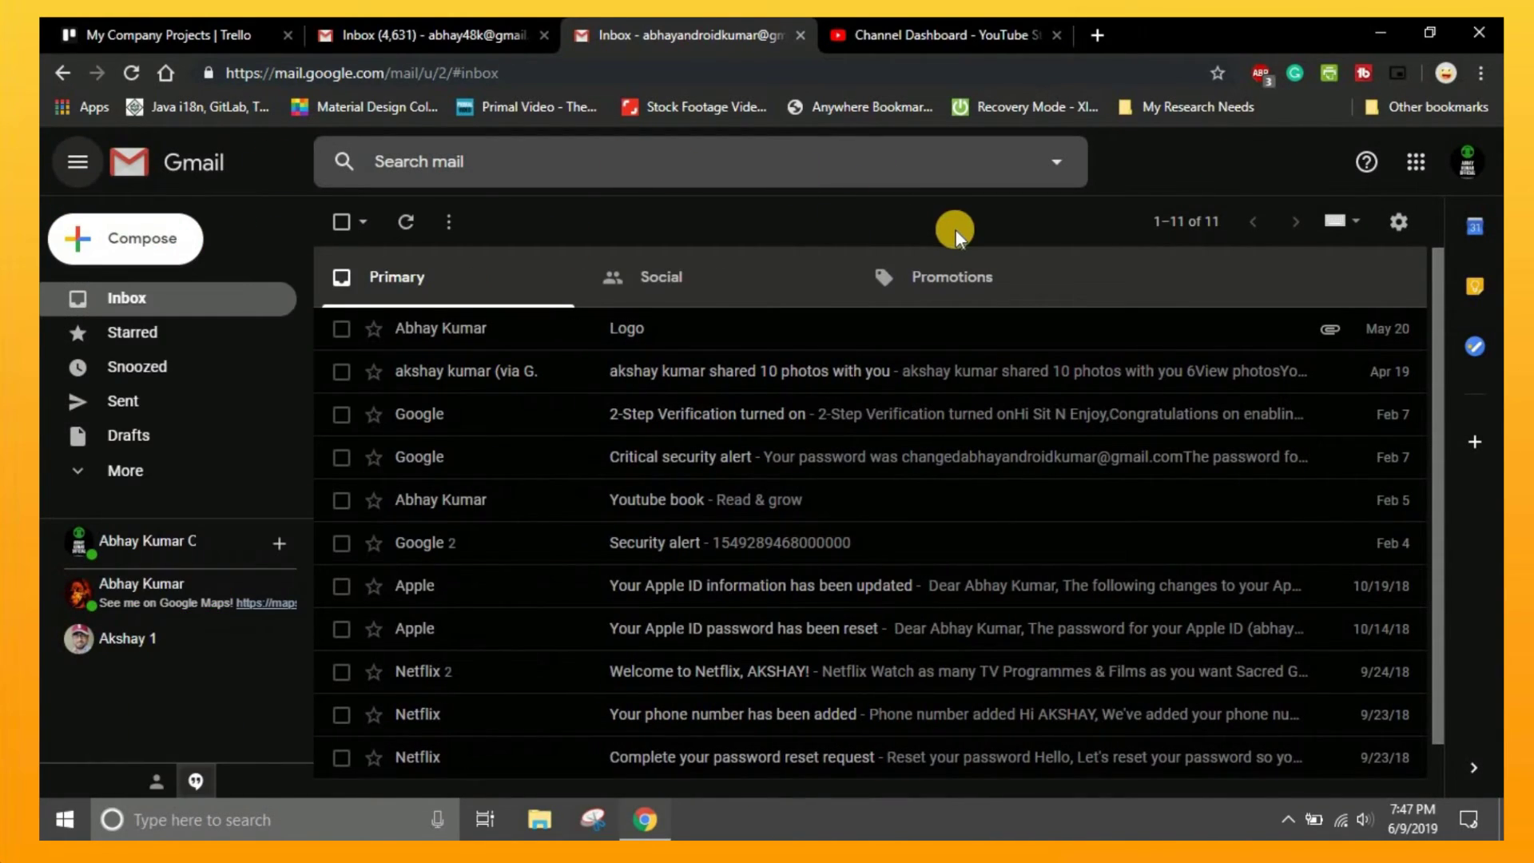
left_click(1380, 30)
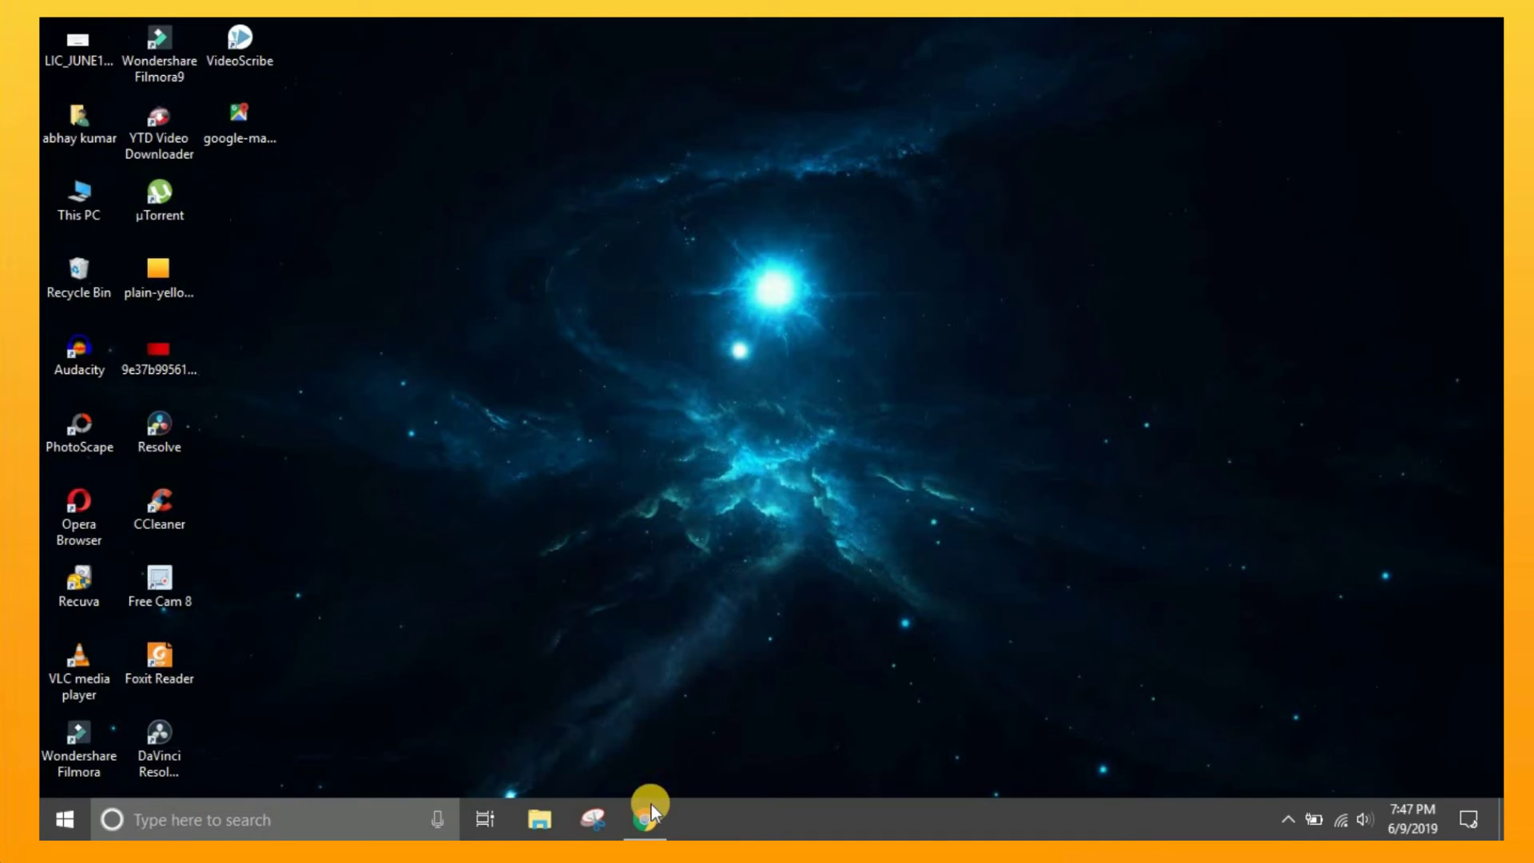
right_click(590, 327)
left_click(673, 396)
left_click(645, 820)
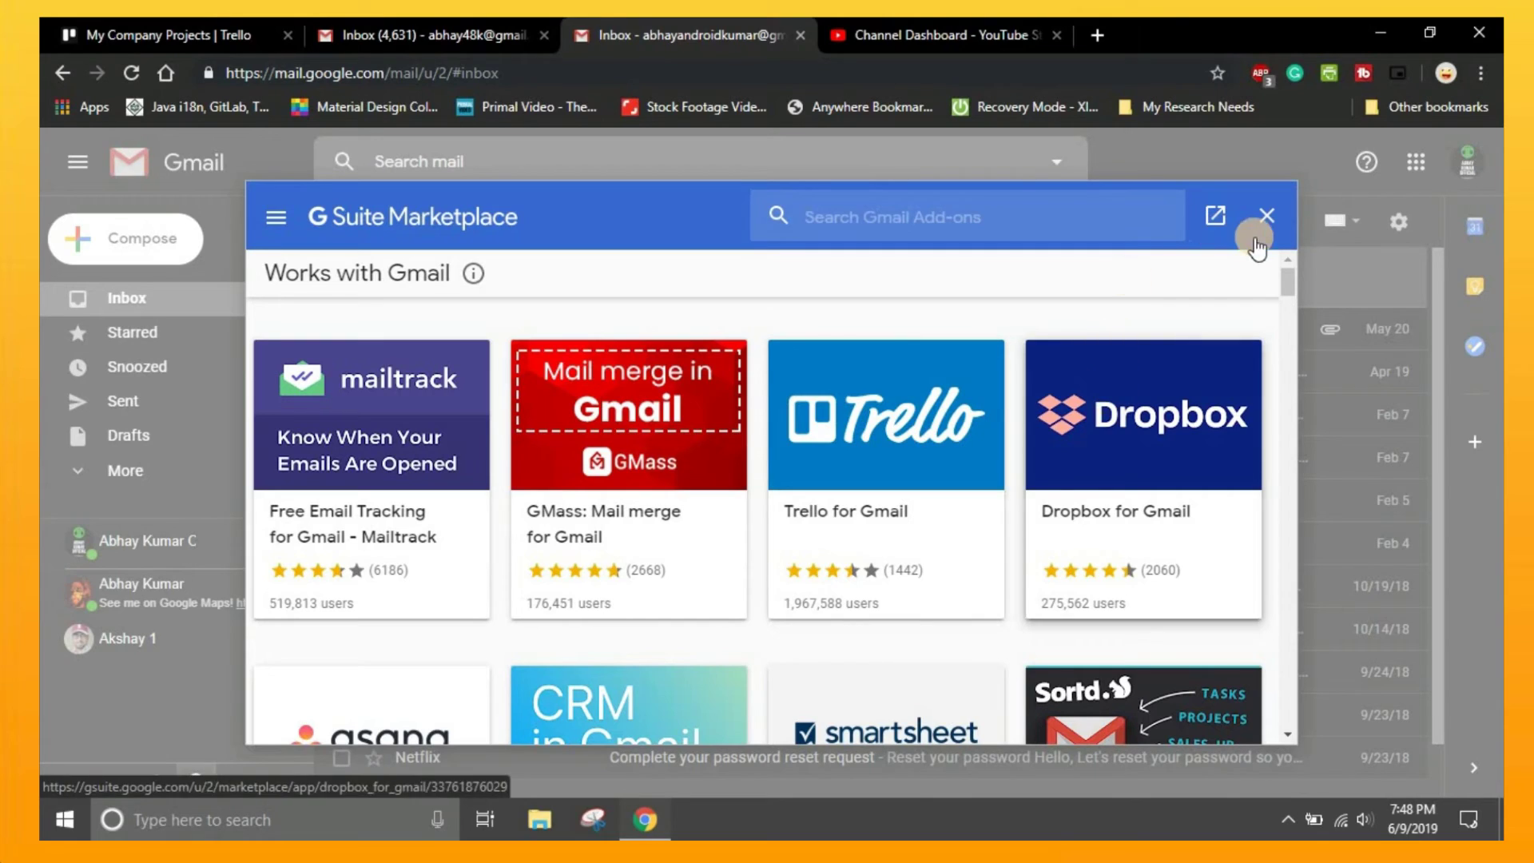
left_click(1271, 216)
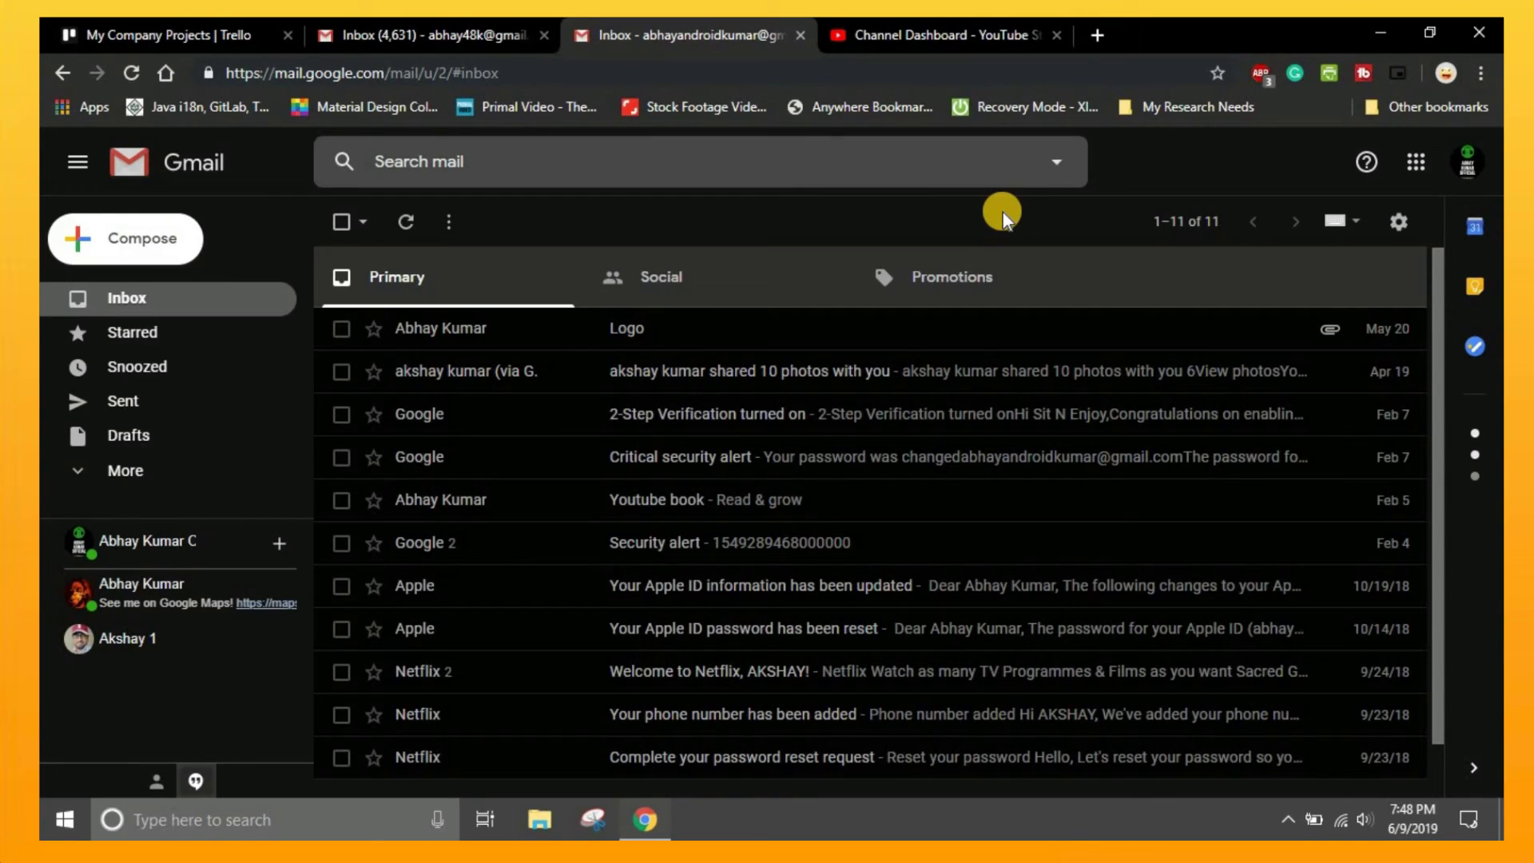
scroll(973, 504, "down", 1)
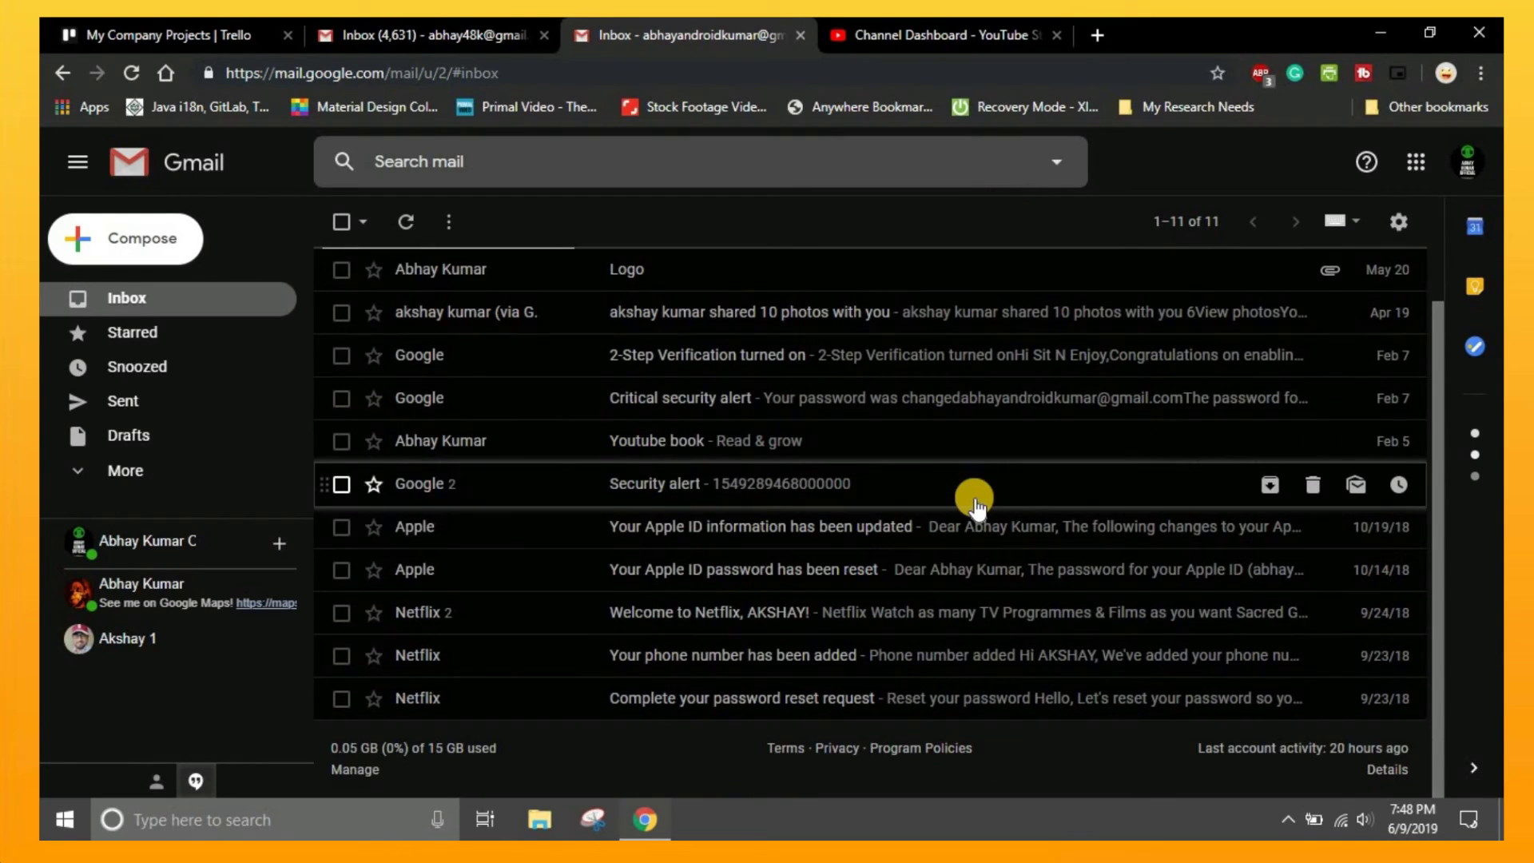
scroll(973, 504, "up", 1)
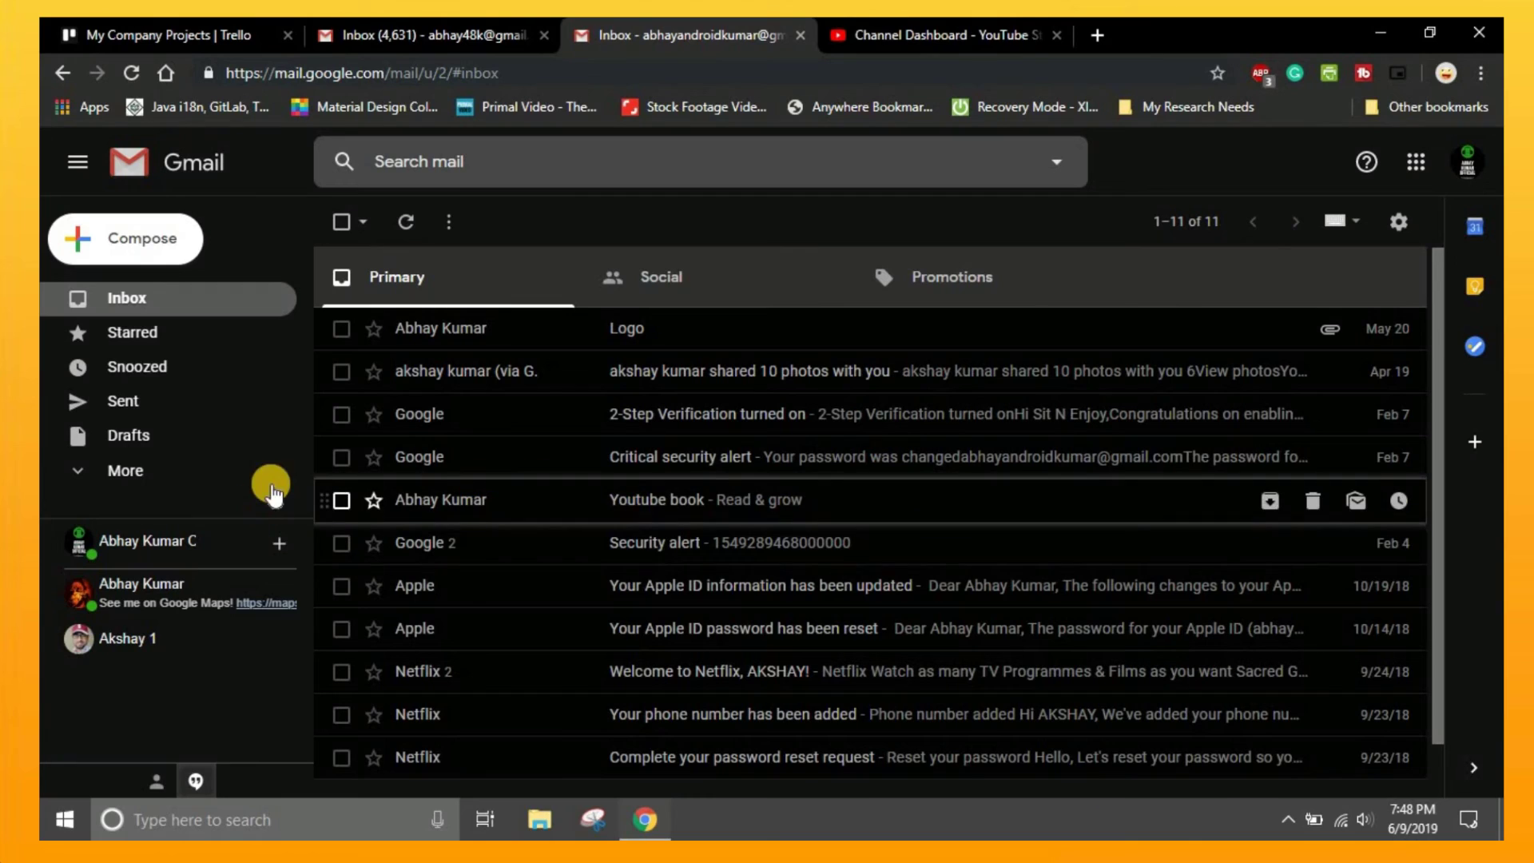